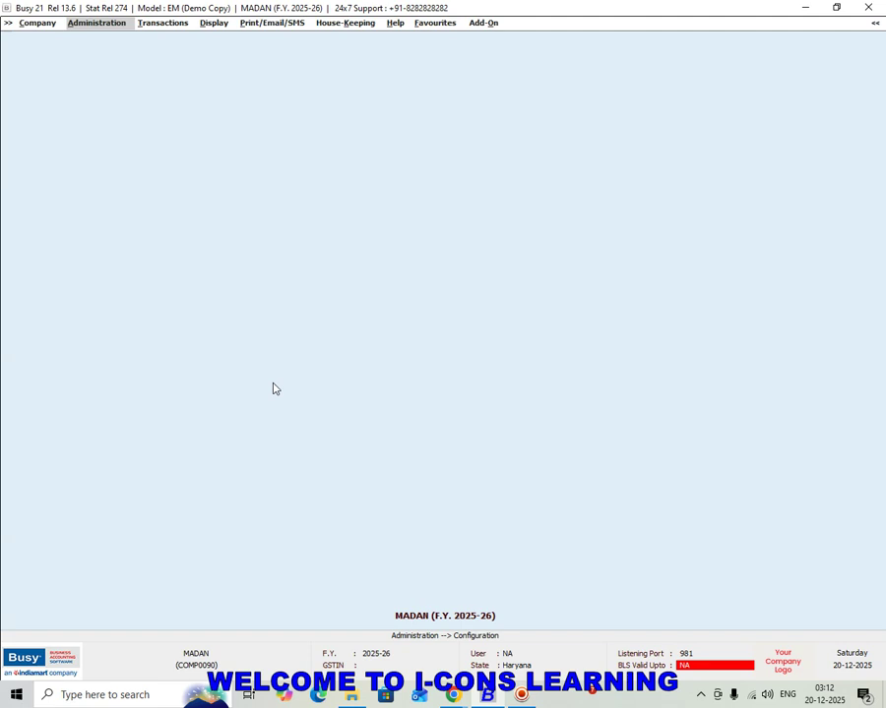
# Enable Cost Centres in the Accounts section of the Features / Options configuration
pyautogui.press('Return')
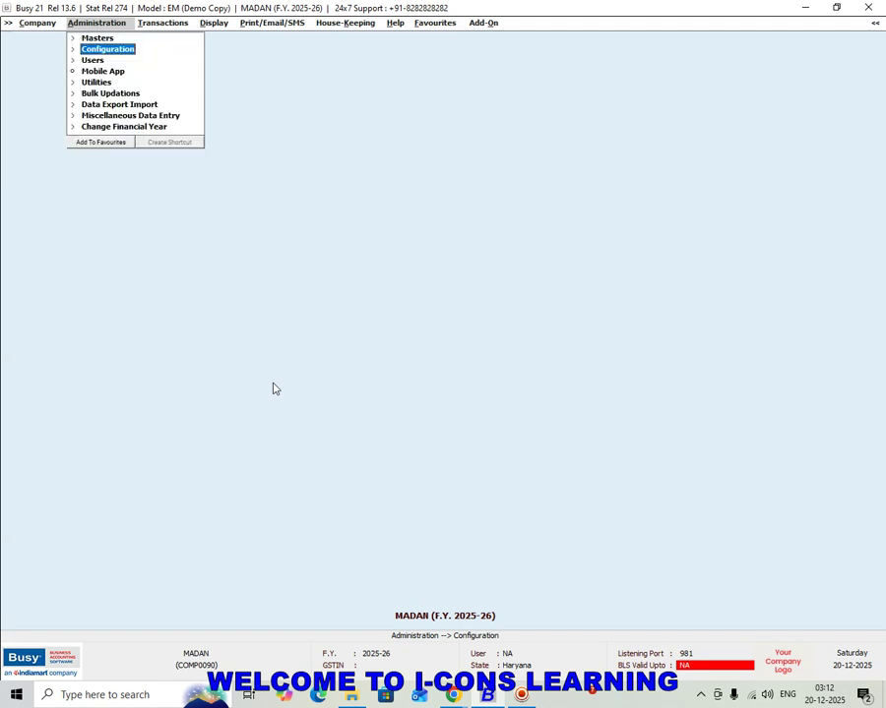
pyautogui.press('Return')
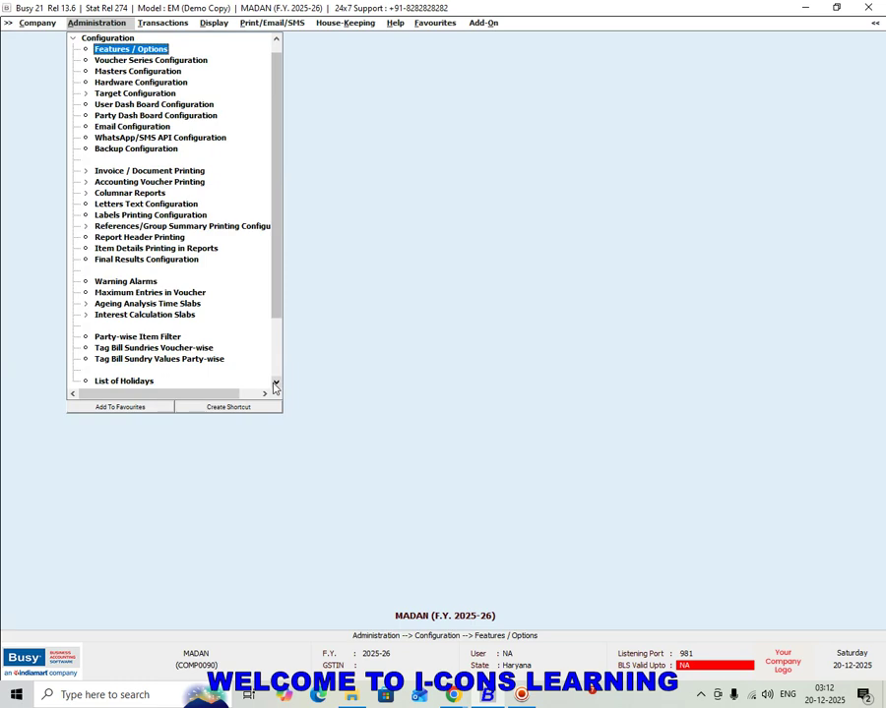
pyautogui.press('Return')
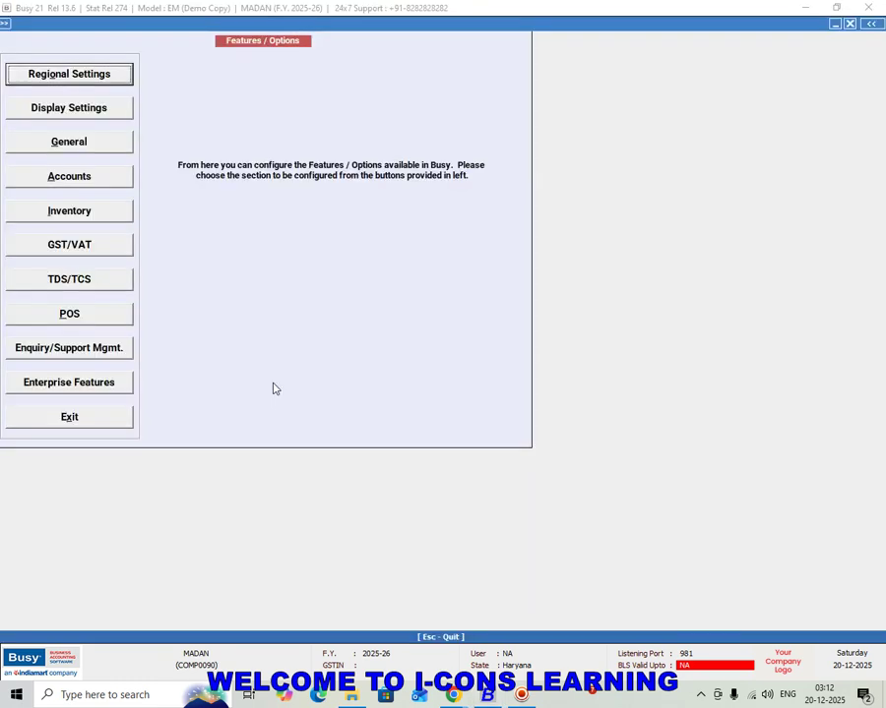
pyautogui.click(63, 180)
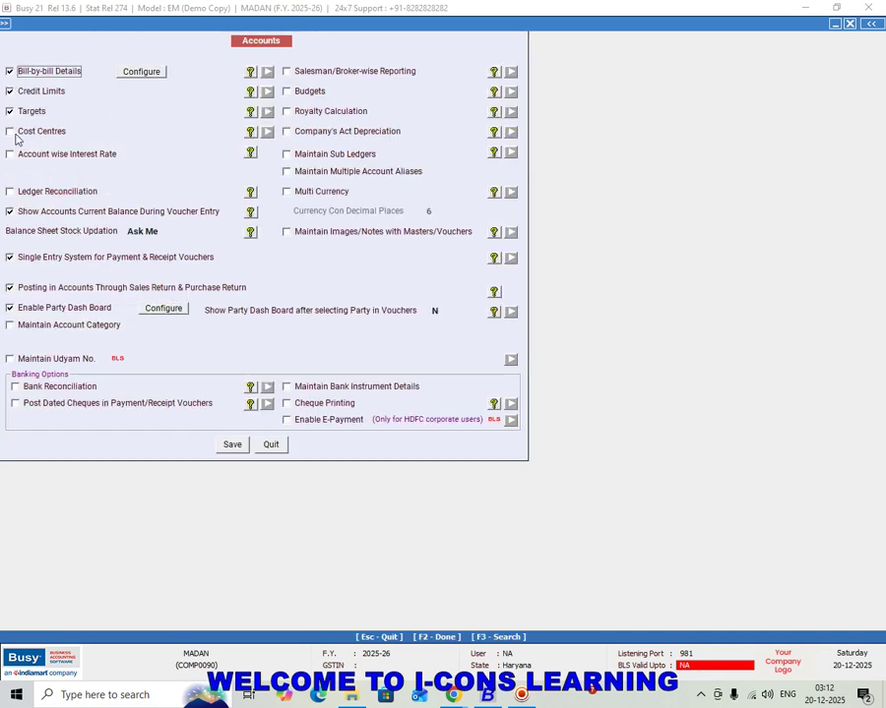
pyautogui.click(11, 134)
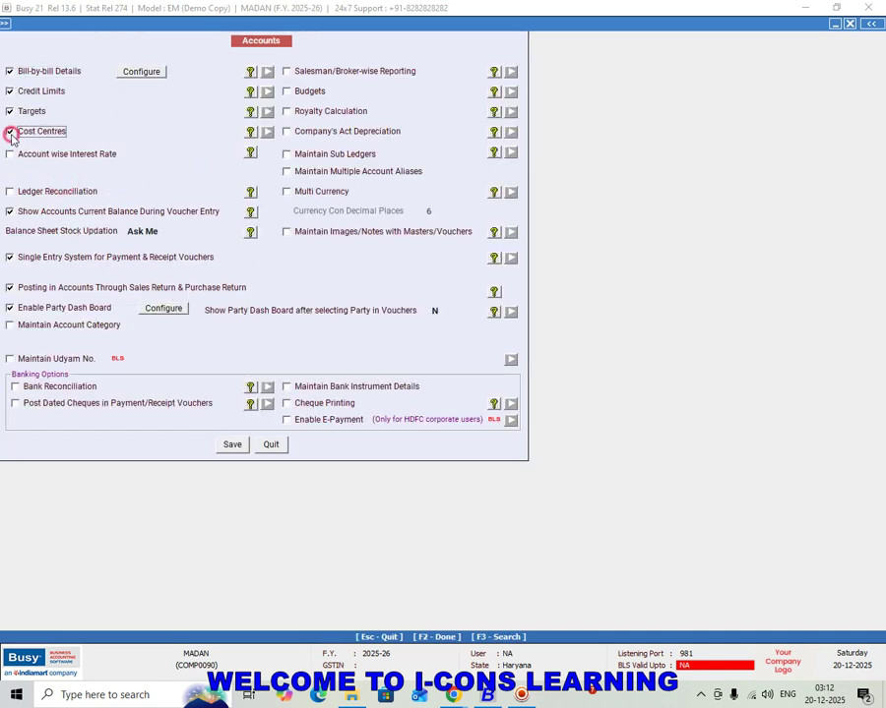
# Accept the Cost Centre options with all of them left unticked, save the Accounts settings and leave Features / Options
pyautogui.click(351, 251)
pyautogui.moveTo(350, 253); pyautogui.dragTo(419, 168)
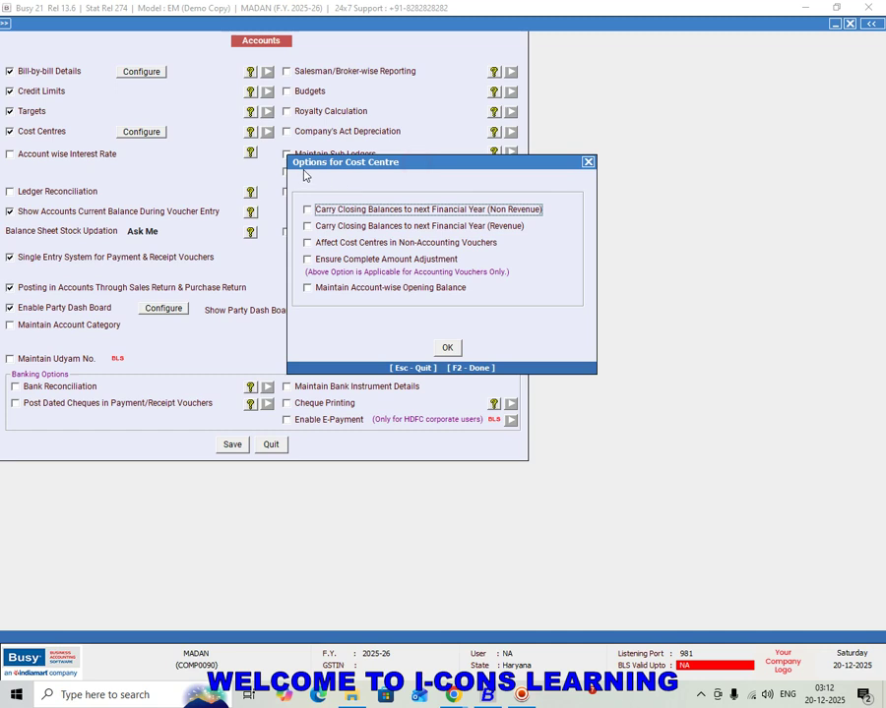
pyautogui.moveTo(425, 168); pyautogui.dragTo(467, 209)
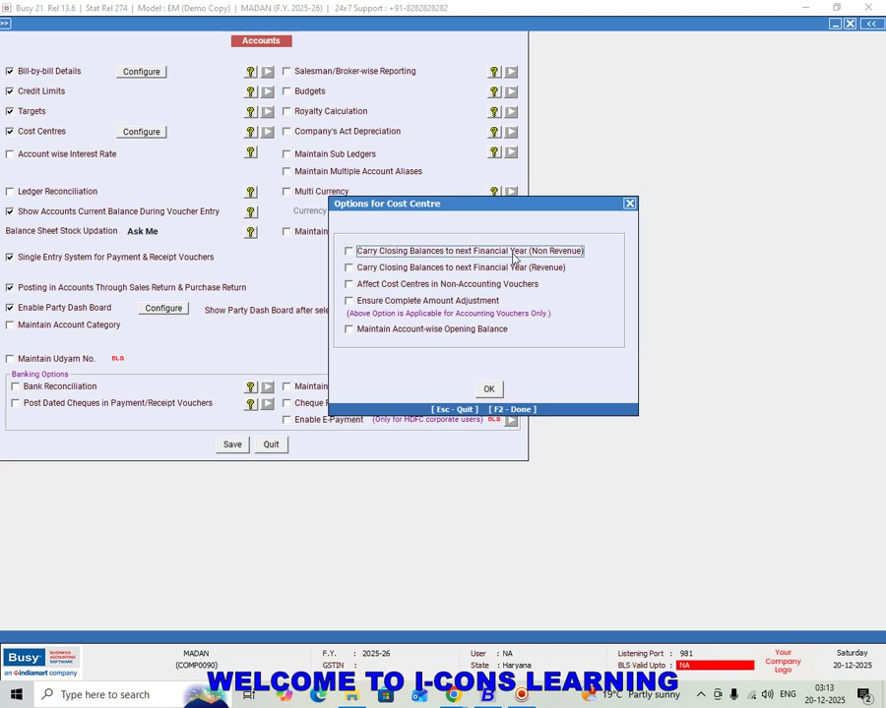
pyautogui.click(350, 253)
pyautogui.moveTo(398, 208); pyautogui.dragTo(391, 194)
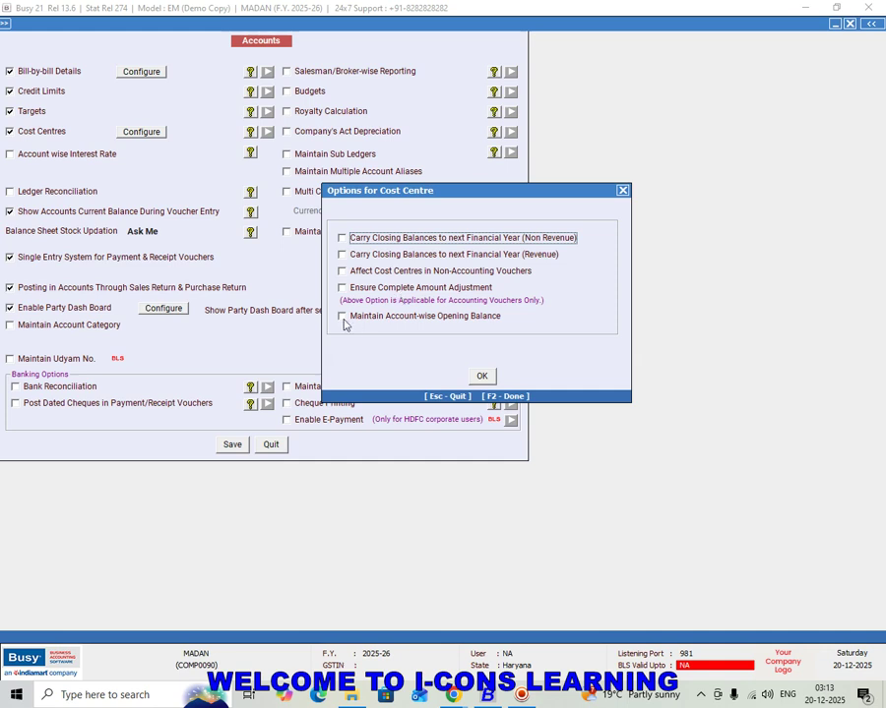
pyautogui.moveTo(417, 194); pyautogui.dragTo(441, 205)
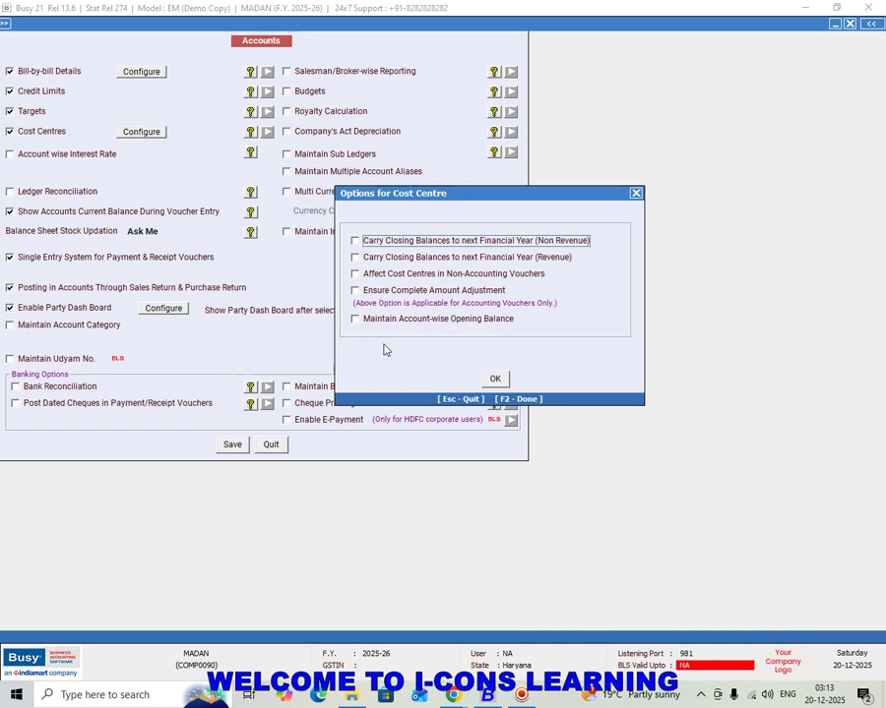
pyautogui.click(495, 379)
pyautogui.click(232, 445)
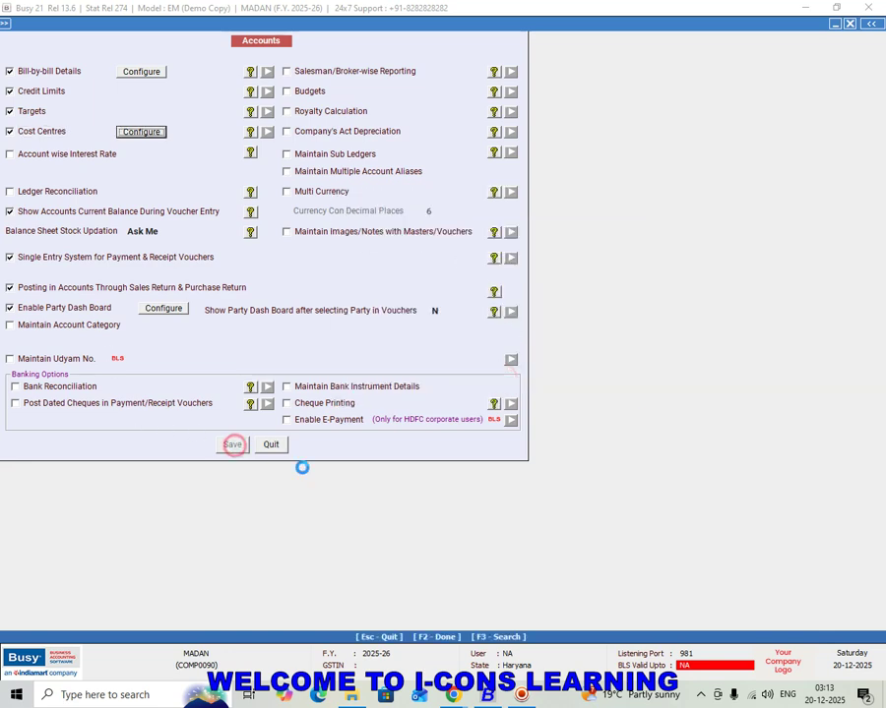
pyautogui.press('Escape')
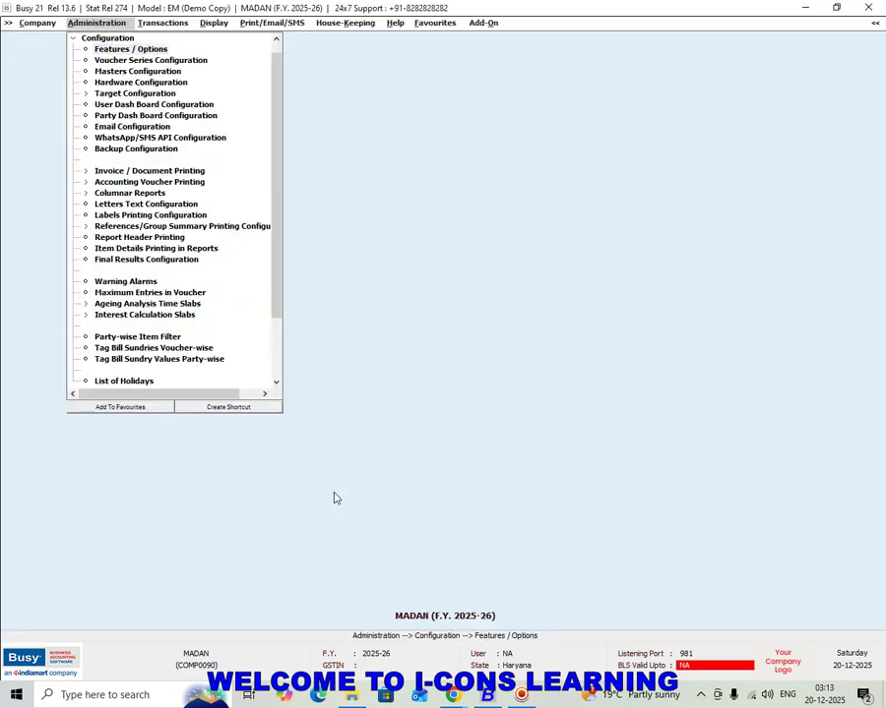
# Examine the list of existing cost centre groups in the masters and close it
pyautogui.press('Escape')
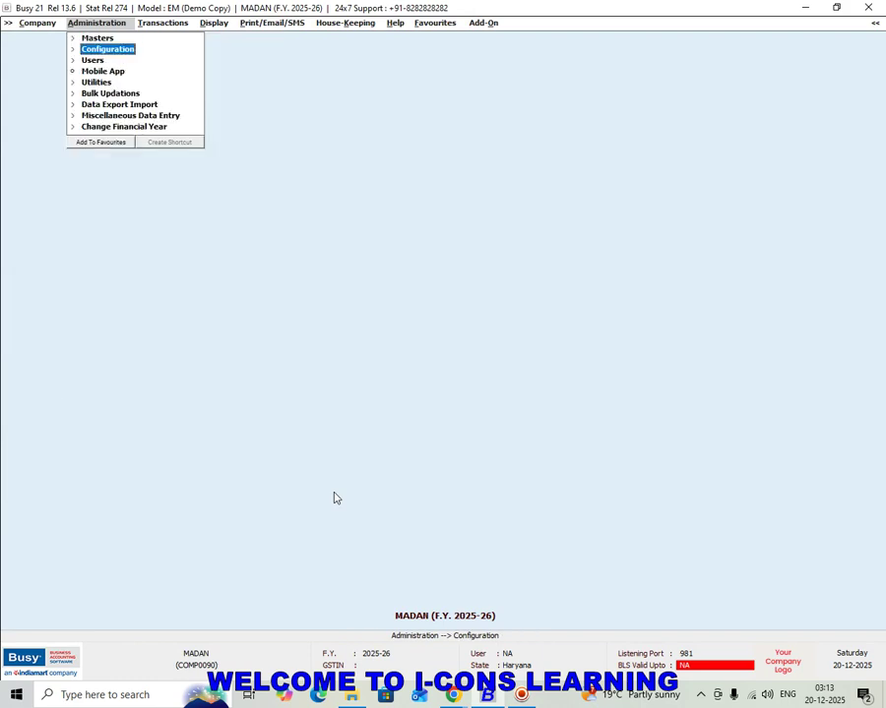
pyautogui.press('Up')
pyautogui.press('Return')
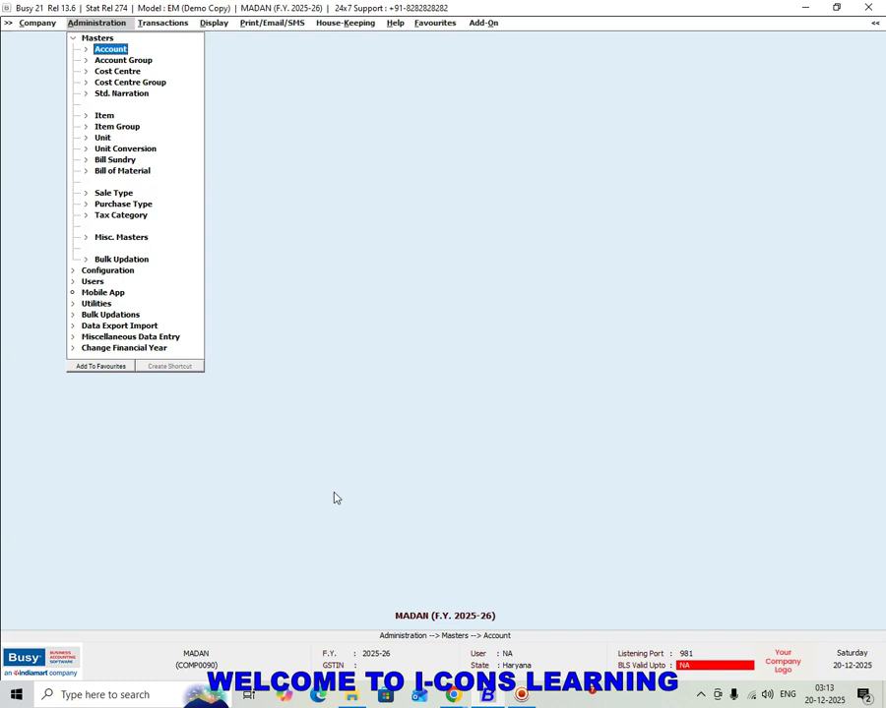
pyautogui.press('Down')
pyautogui.press('Down')
pyautogui.press('Down')
pyautogui.press('Up')
pyautogui.press('Down')
pyautogui.press('Up')
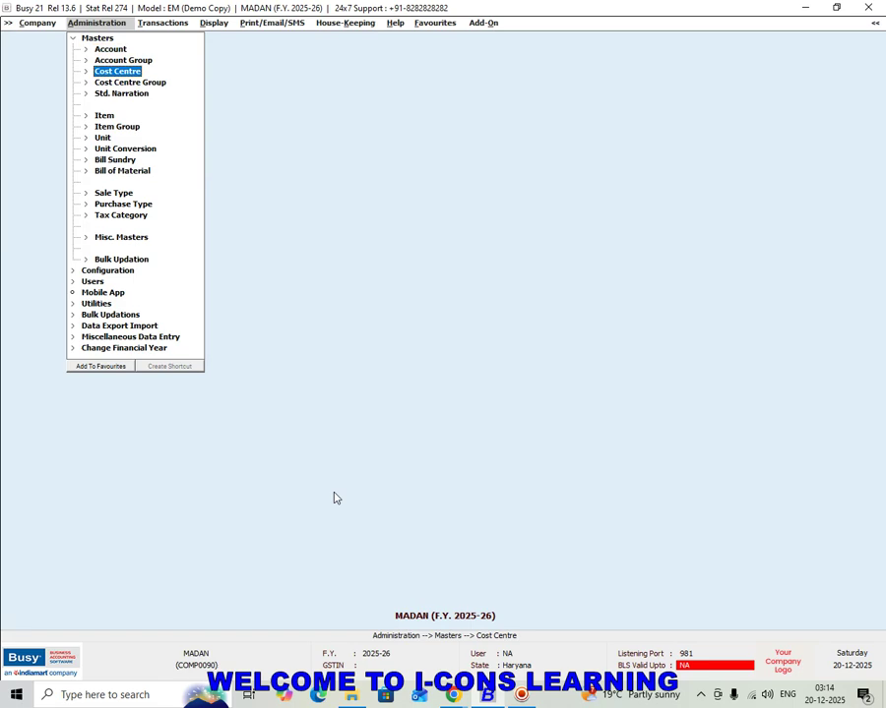
pyautogui.press('Down')
pyautogui.press('Up')
pyautogui.press('Down')
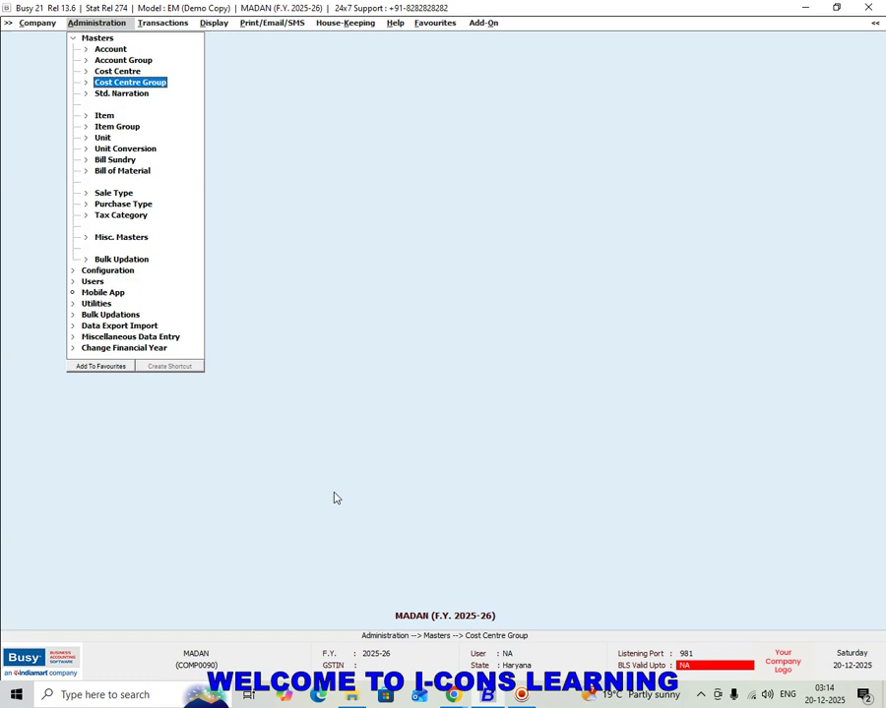
pyautogui.press('Up')
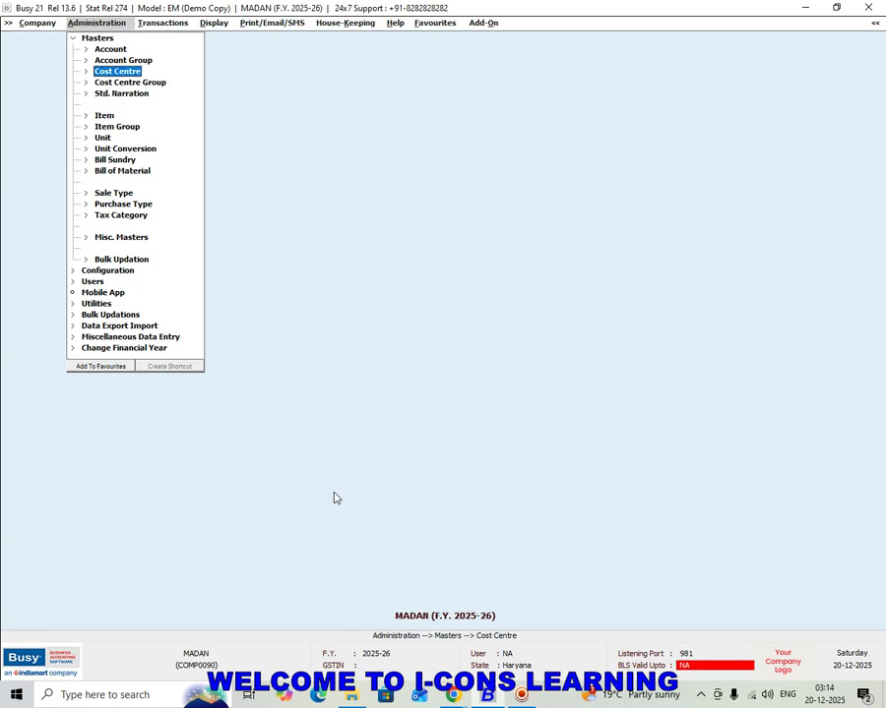
pyautogui.press('Down')
pyautogui.press('Return')
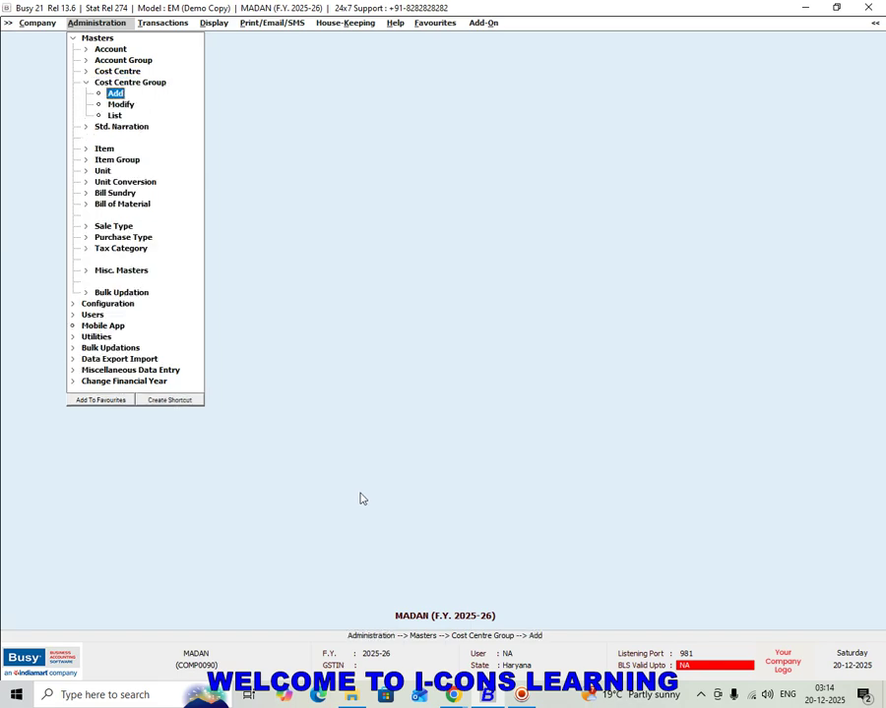
pyautogui.press('Down')
pyautogui.press('Down')
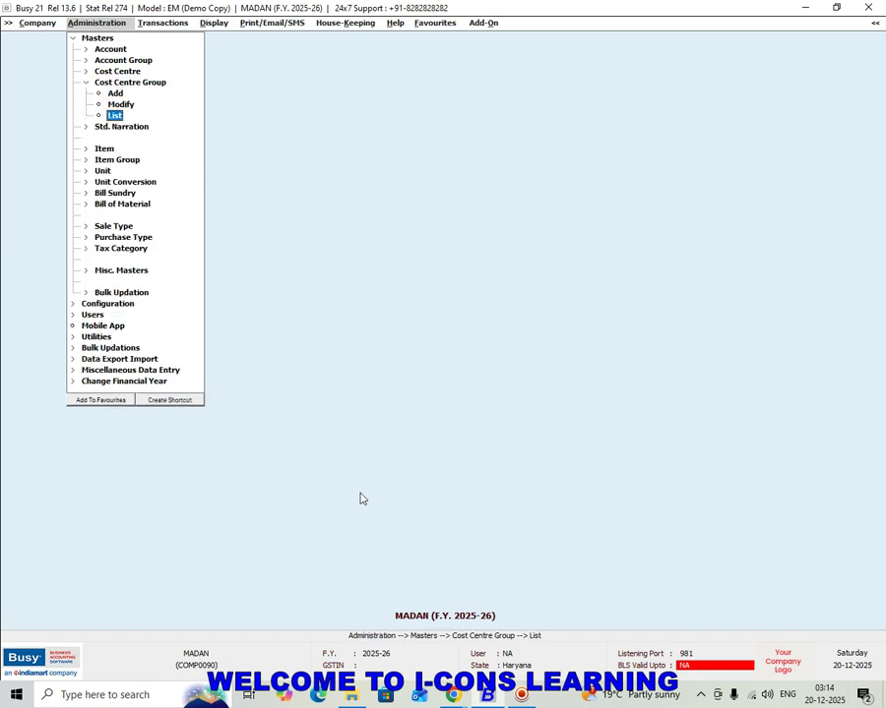
pyautogui.press('Return')
pyautogui.press('Return')
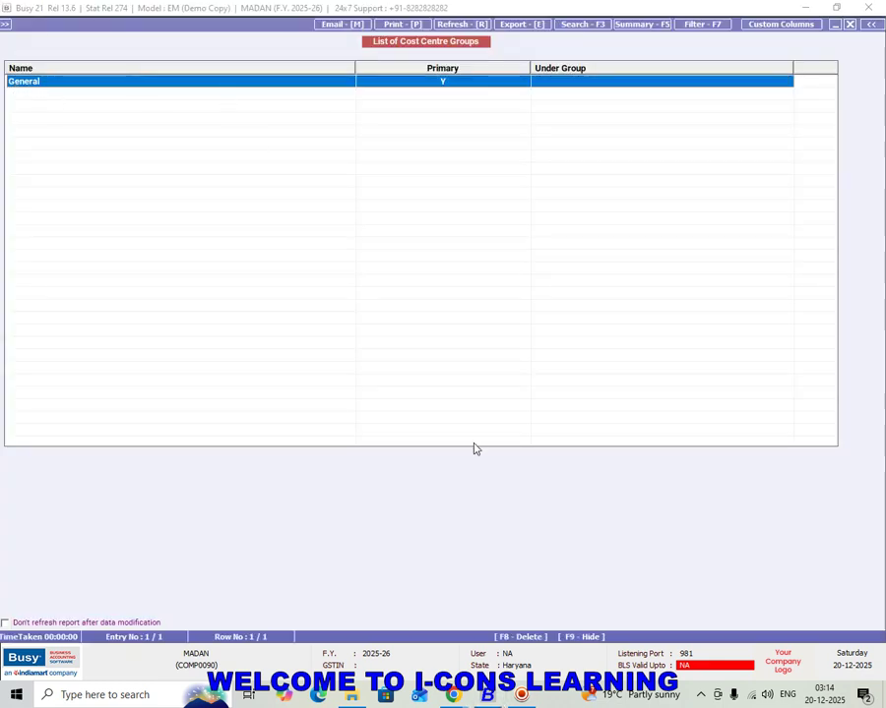
pyautogui.press('Escape')
pyautogui.press('Escape')
pyautogui.press('Escape')
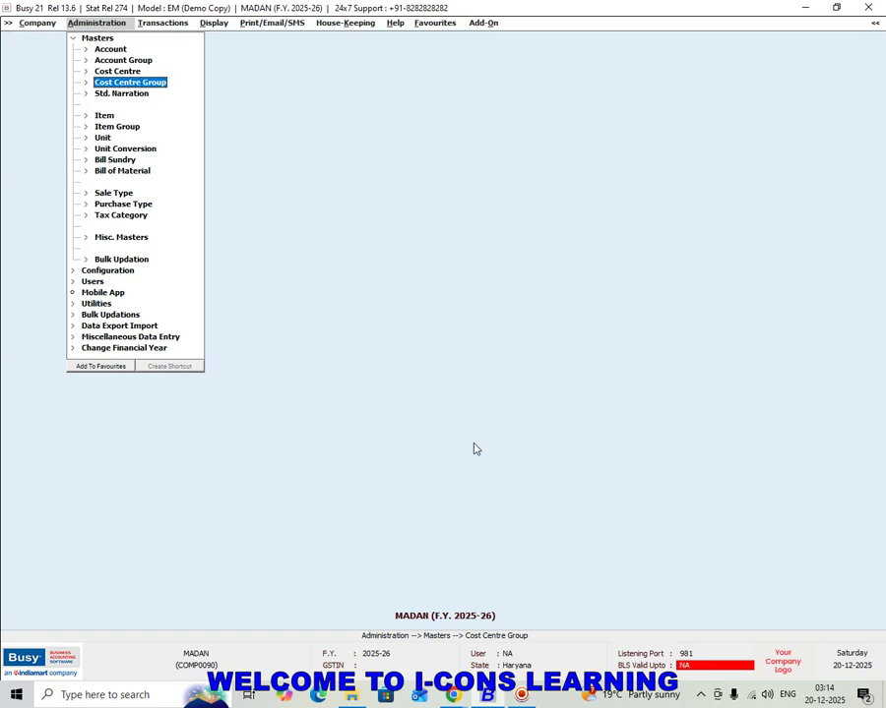
# Add a cost centre group named MANAGER as a primary group, save it and close the form
pyautogui.press('Return')
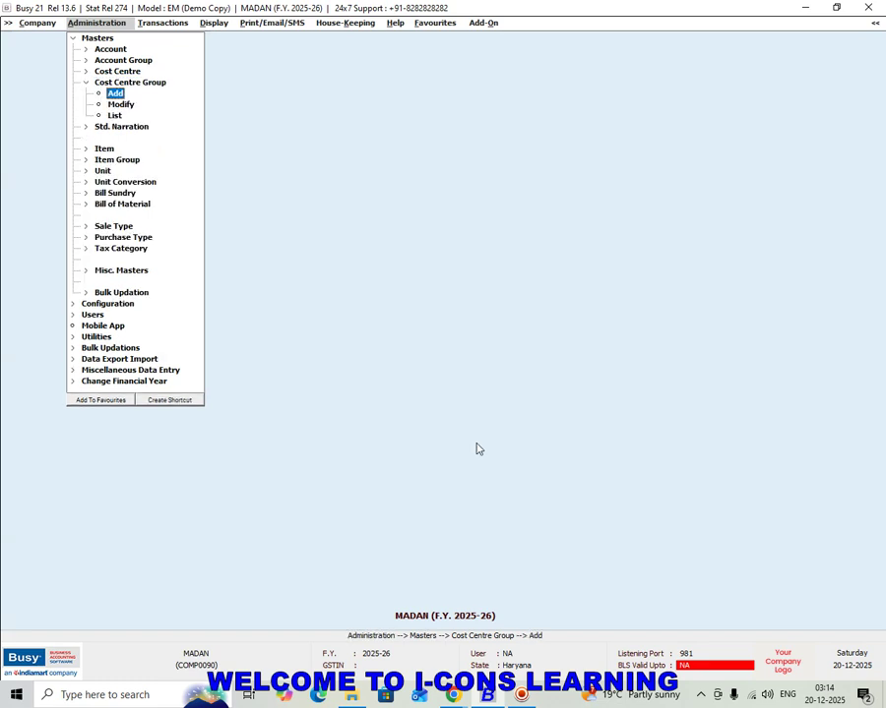
pyautogui.press('Return')
pyautogui.write('MANAGER')
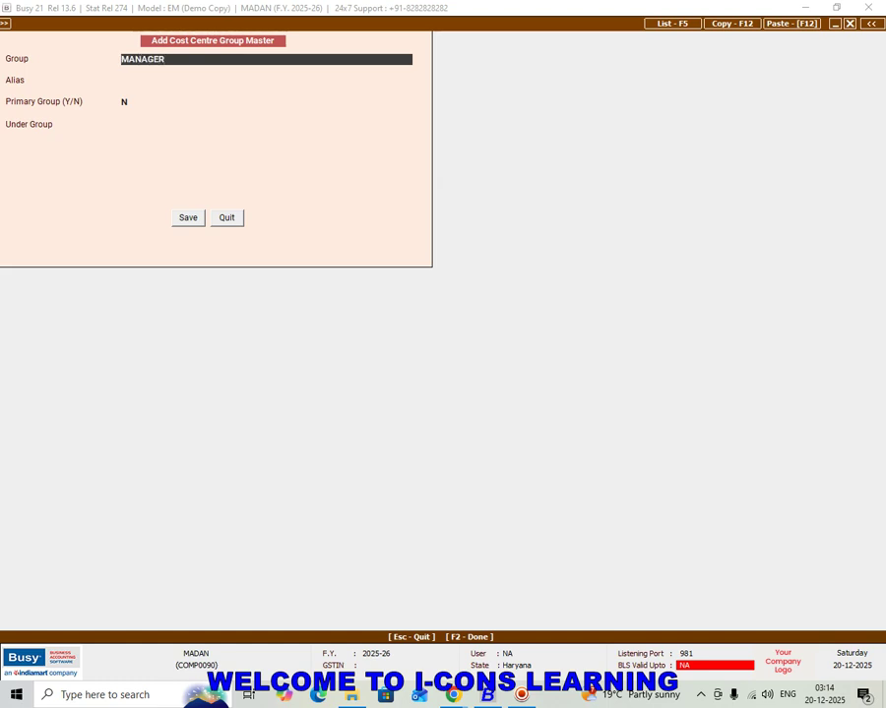
pyautogui.press('Return')
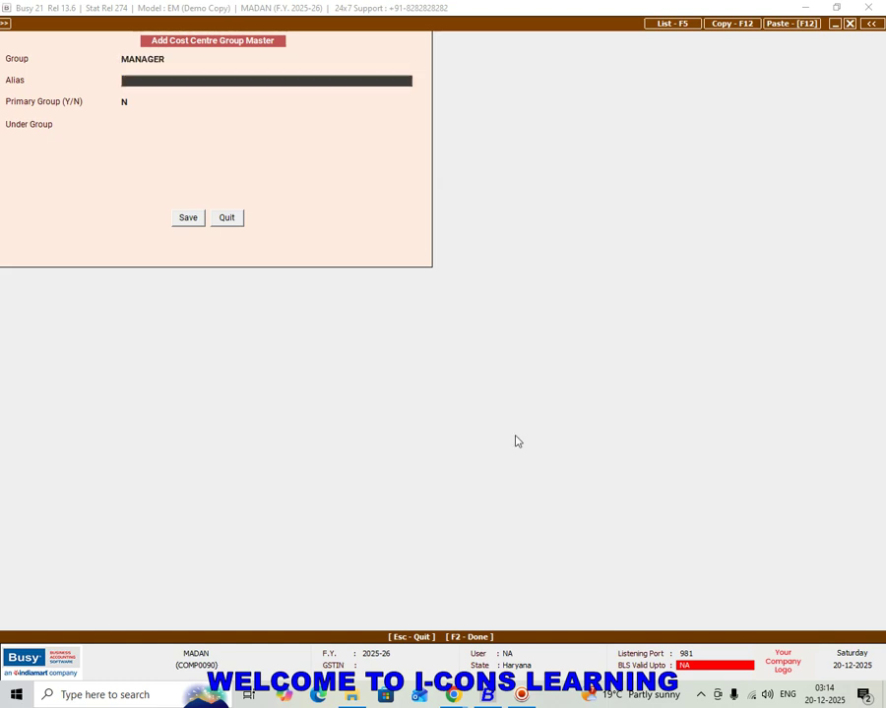
pyautogui.press('Return')
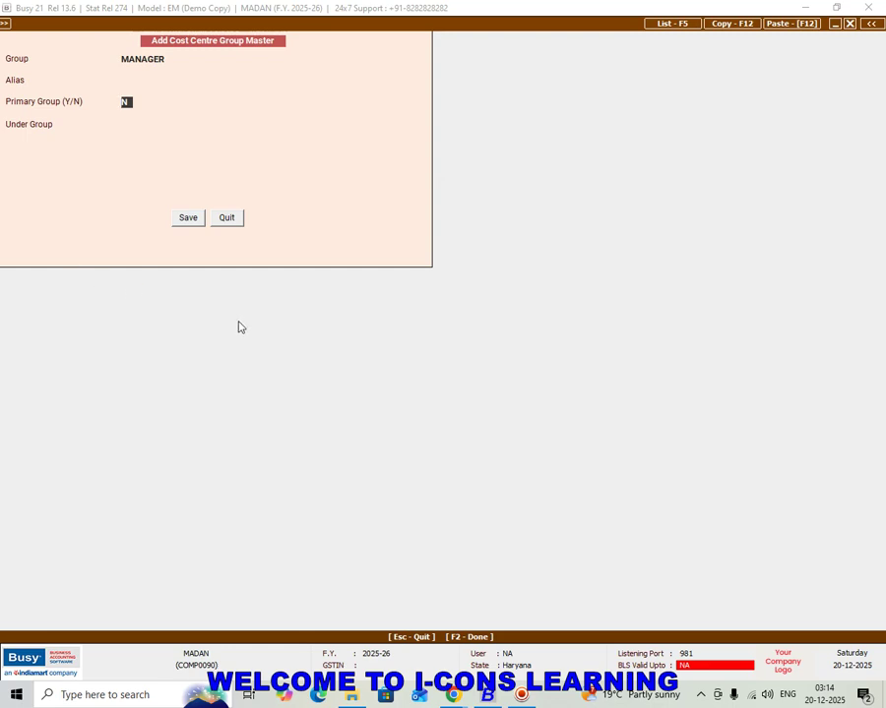
pyautogui.press('Return')
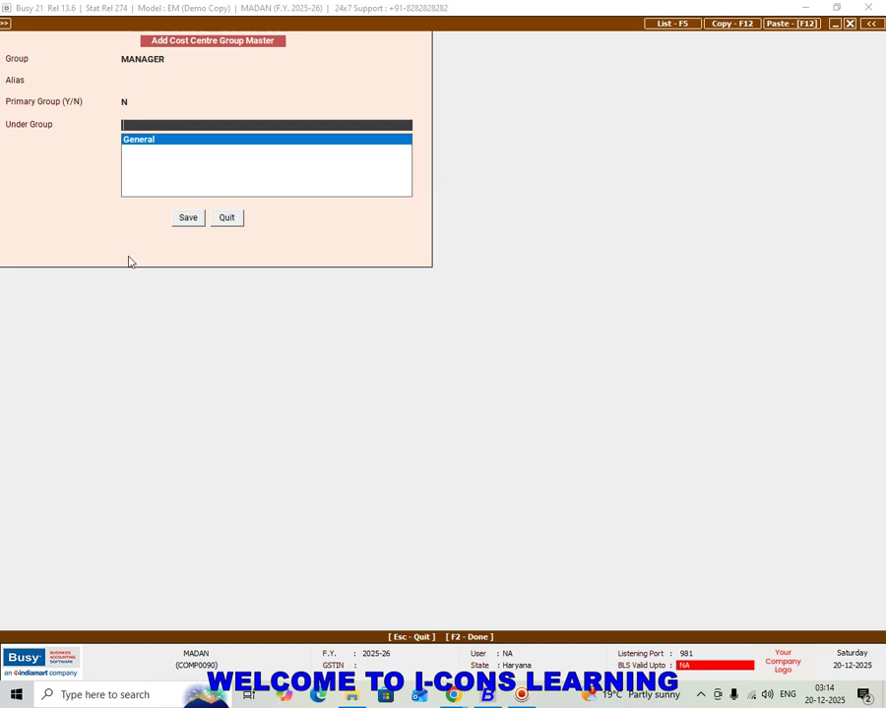
pyautogui.click(122, 101)
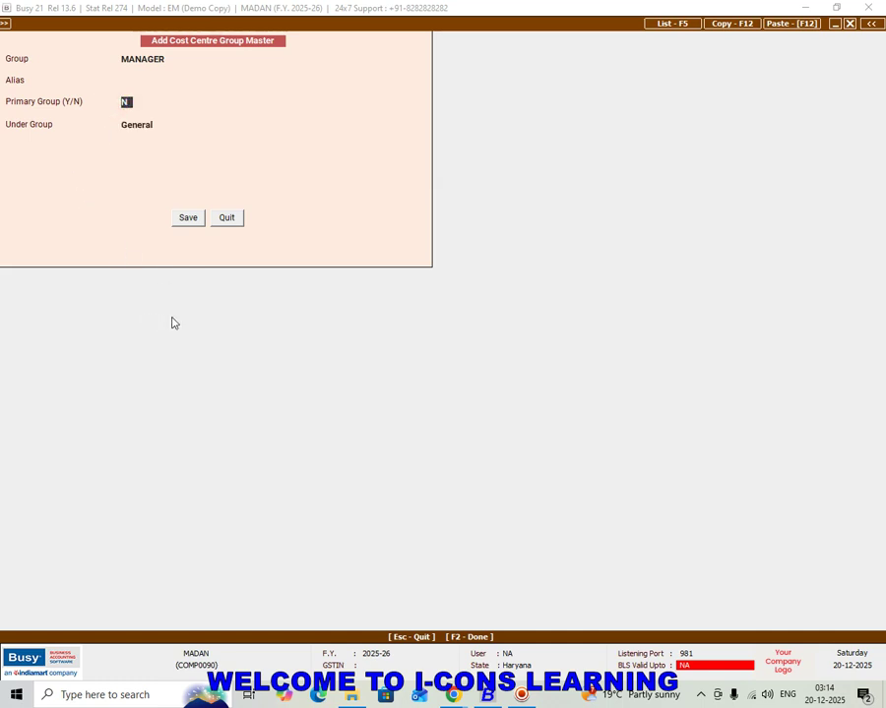
pyautogui.write('Y')
pyautogui.click(180, 219)
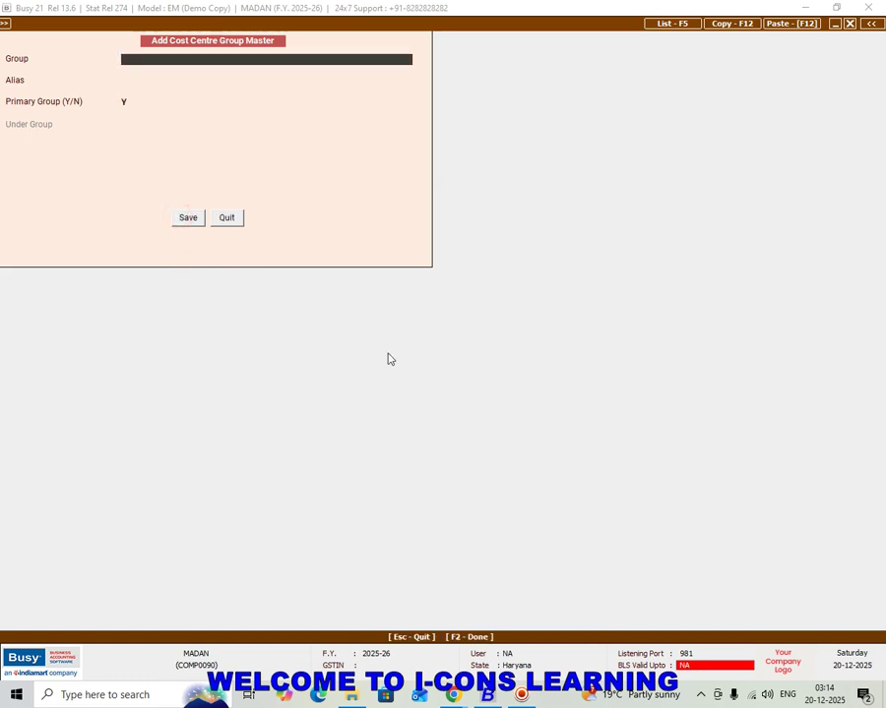
pyautogui.press('Escape')
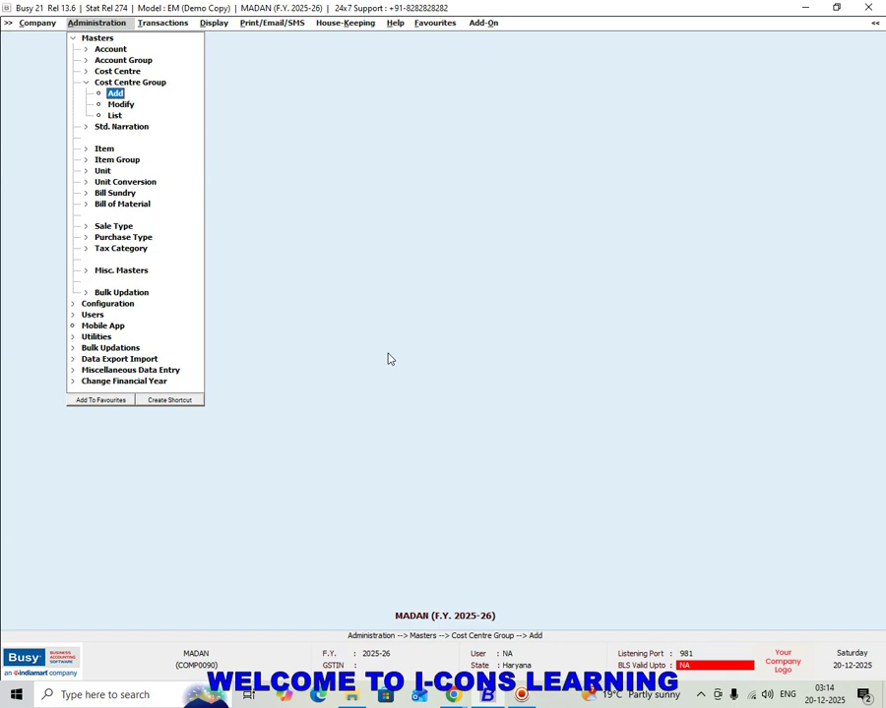
# Add and save a cost centre with the first manager's name under the parent group MANAGER
pyautogui.press('Up')
pyautogui.press('Up')
pyautogui.press('Return')
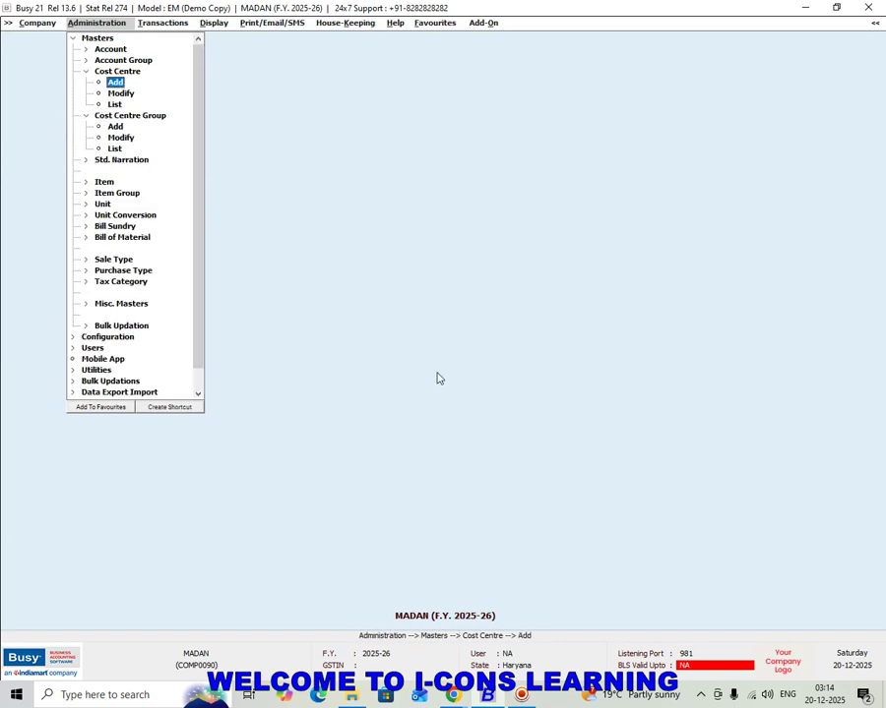
pyautogui.press('Return')
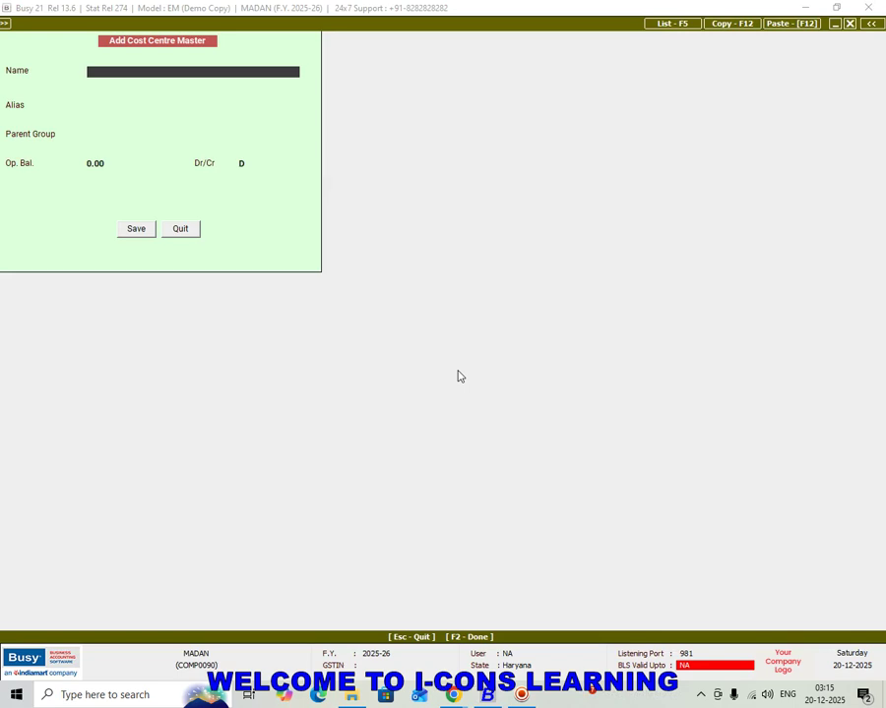
pyautogui.write('RAVI')
pyautogui.press('Return')
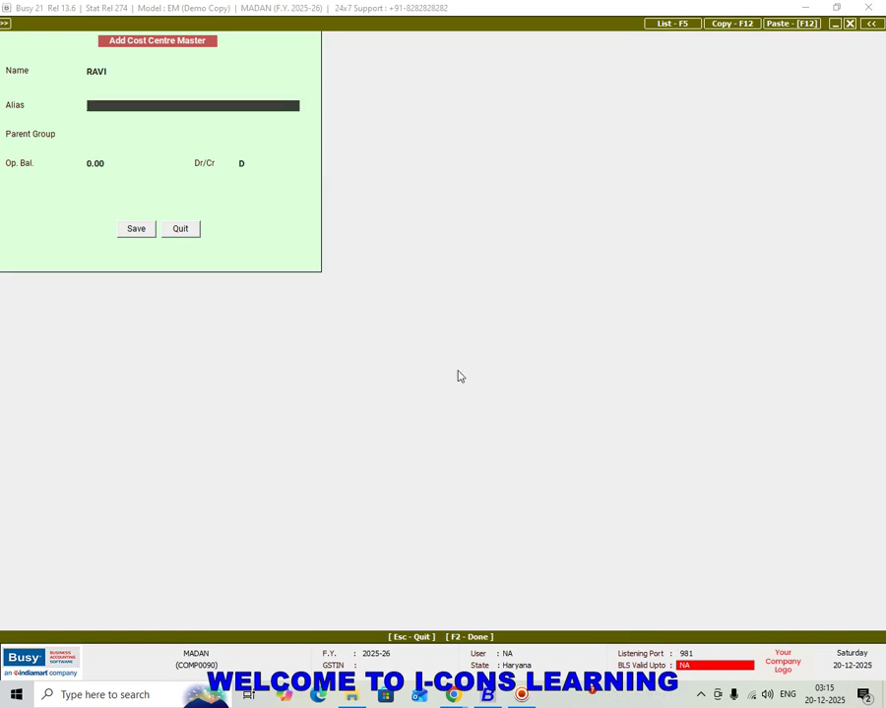
pyautogui.press('Return')
pyautogui.press('Down')
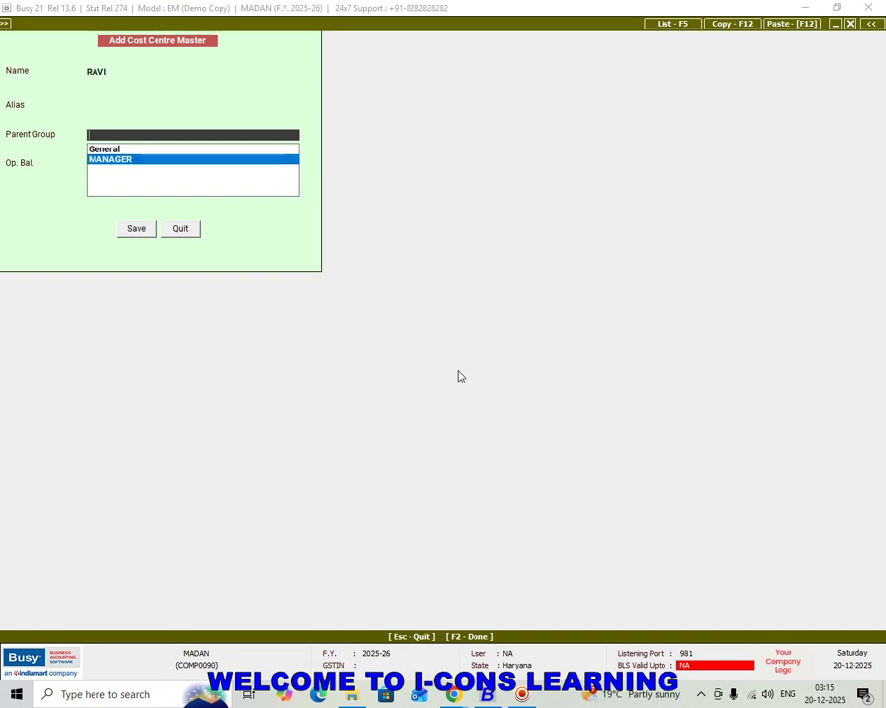
pyautogui.press('Return')
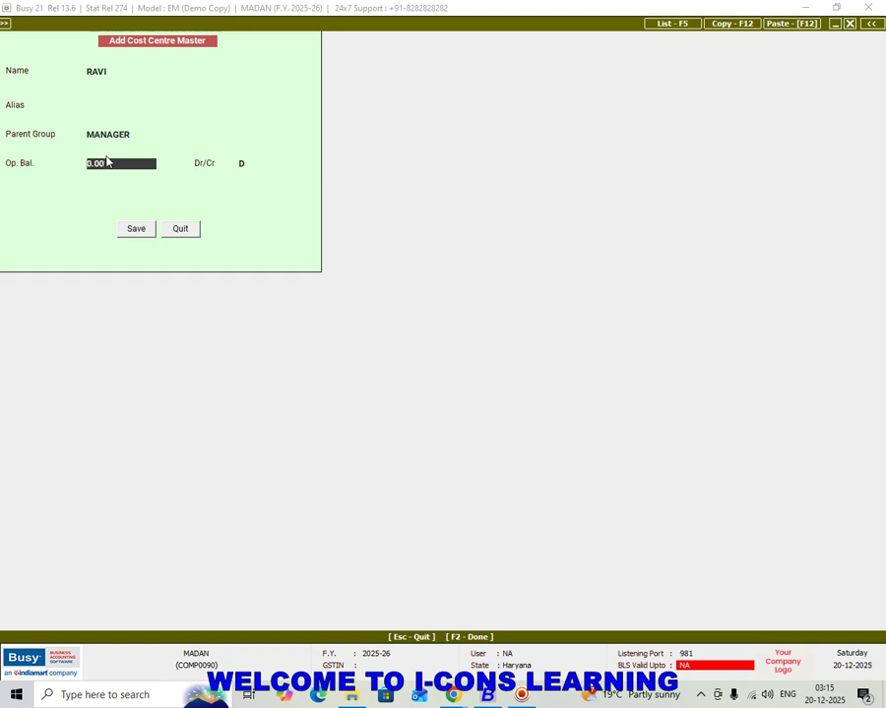
pyautogui.click(138, 231)
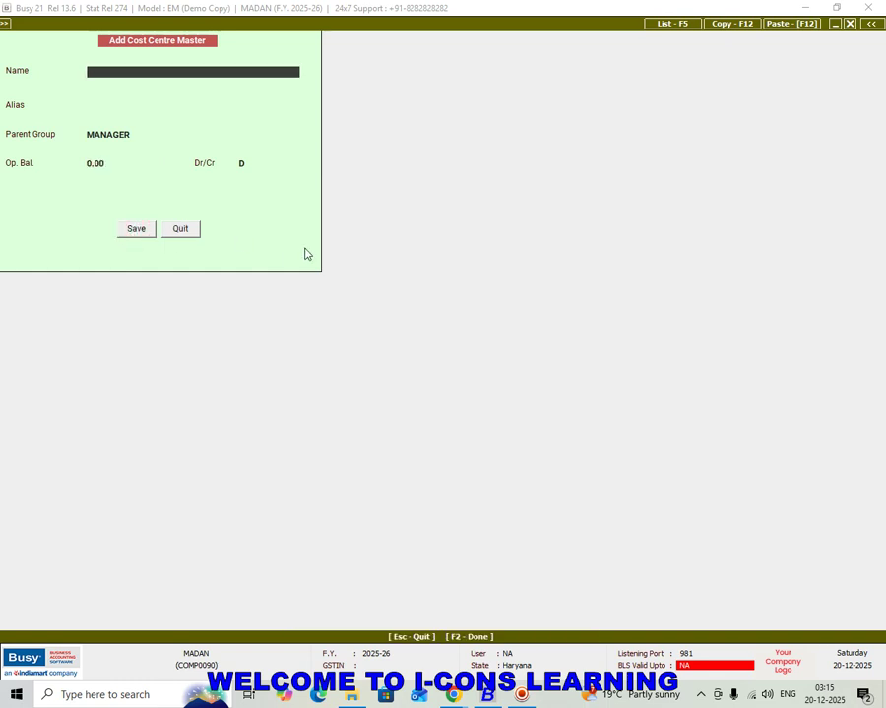
# Add and save a cost centre with the second manager's name under the parent group MANAGER and close the form
pyautogui.write('RATTAN')
pyautogui.press('Return')
pyautogui.press('Return')
pyautogui.press('Return')
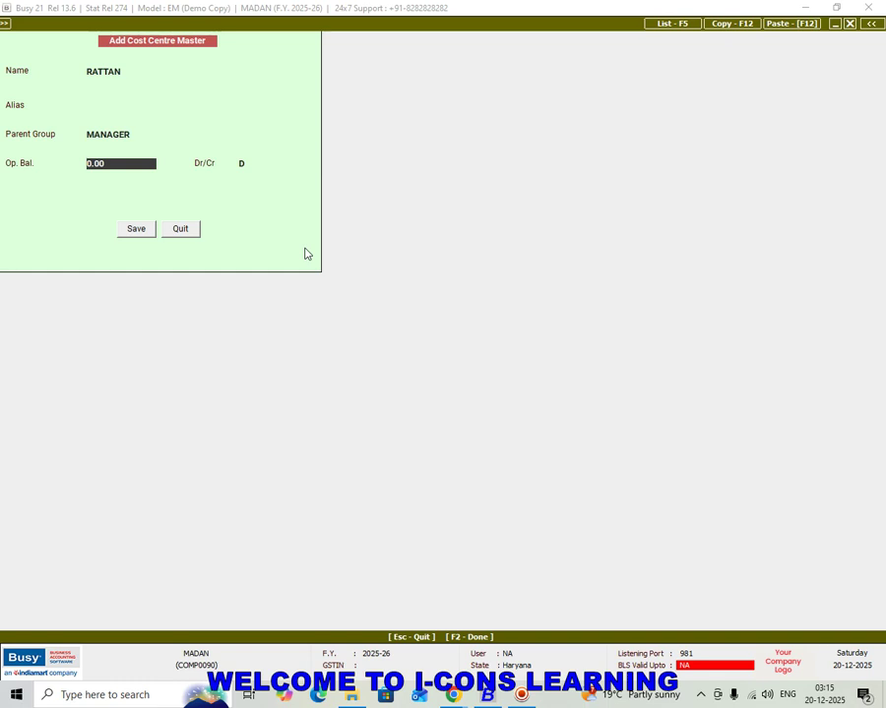
pyautogui.press('Return')
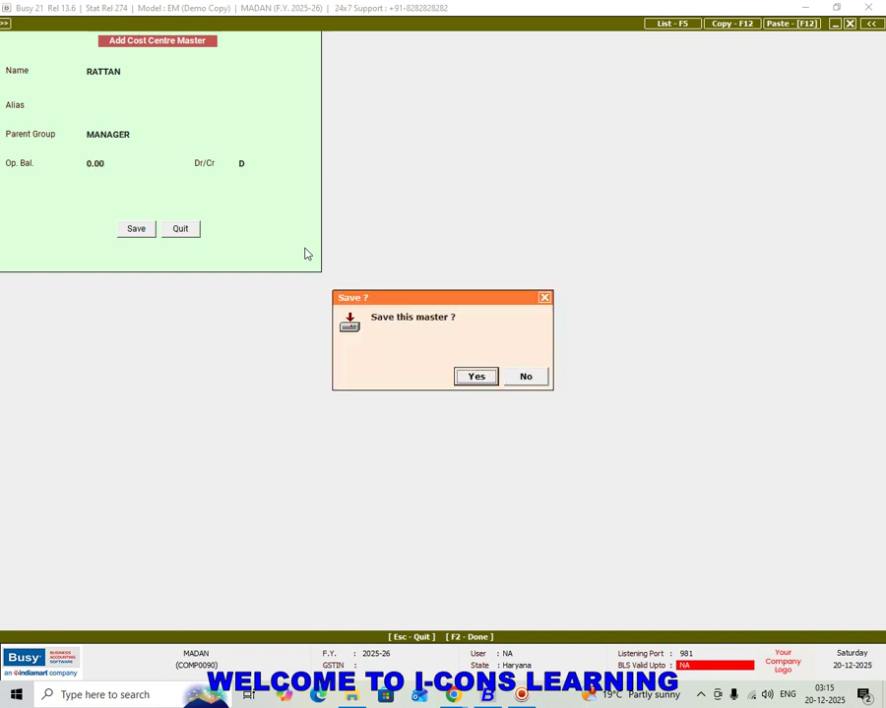
pyautogui.press('Return')
pyautogui.press('Escape')
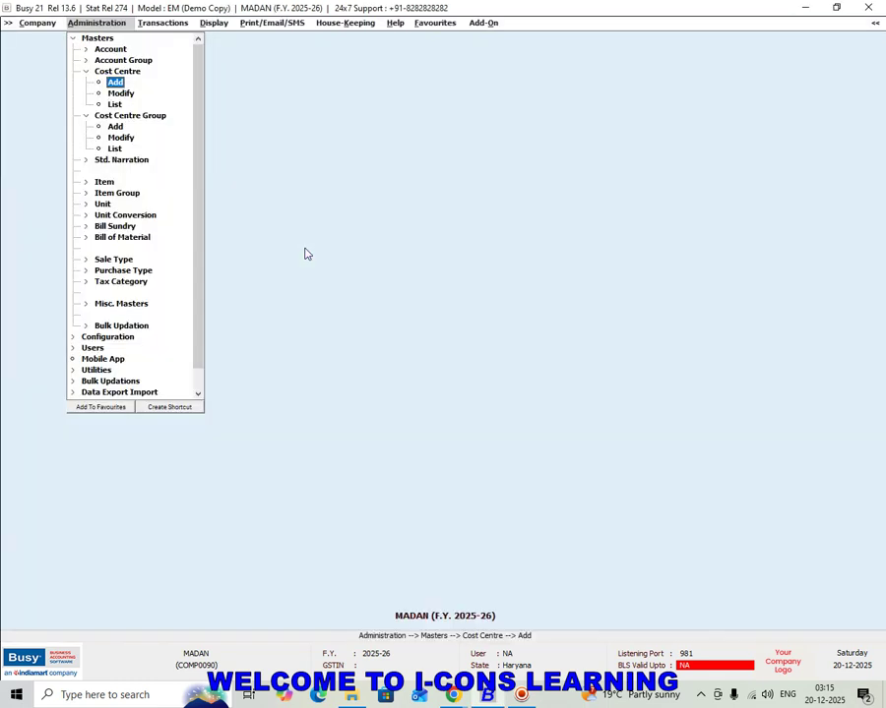
pyautogui.press('Escape')
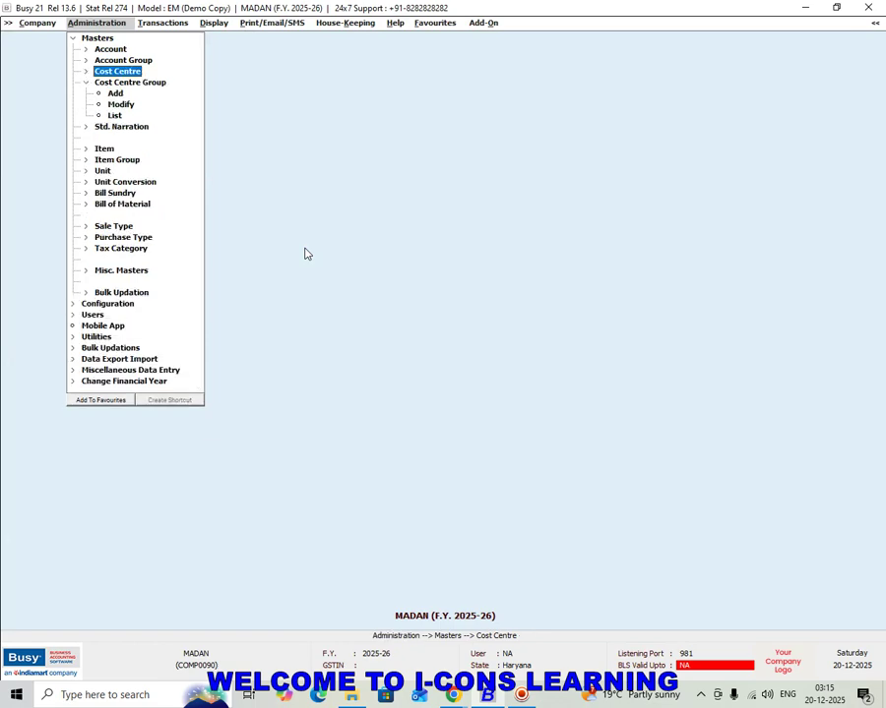
pyautogui.press('Escape')
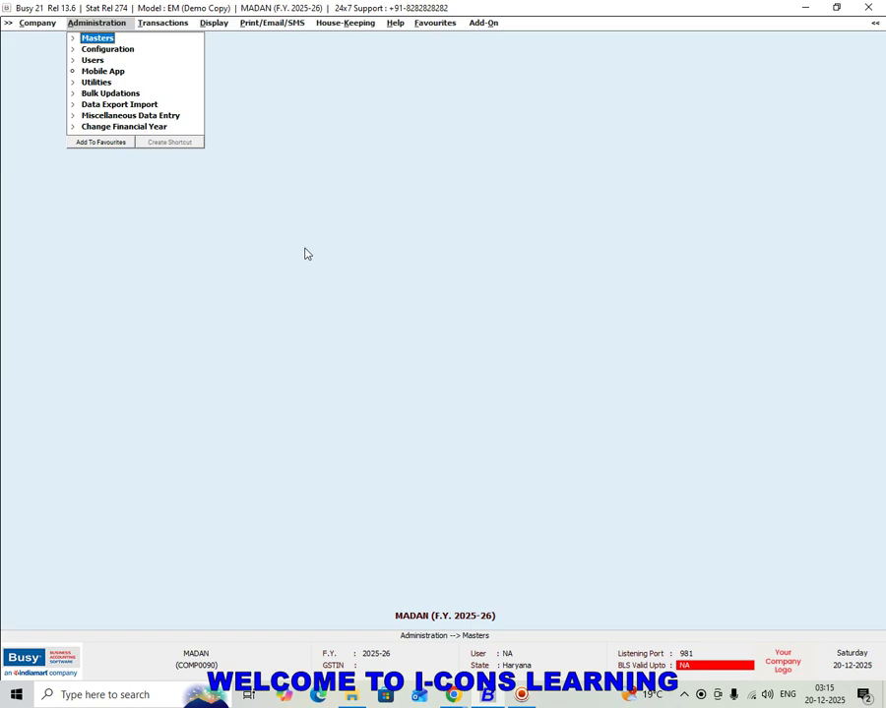
# Open the Salary account master for modification
pyautogui.press('Return')
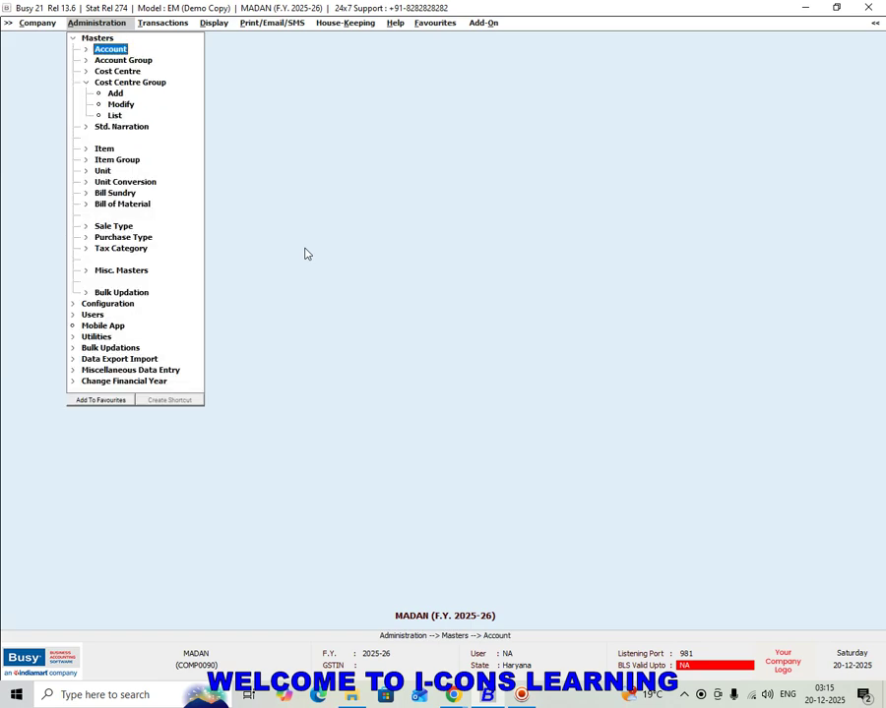
pyautogui.press('Return')
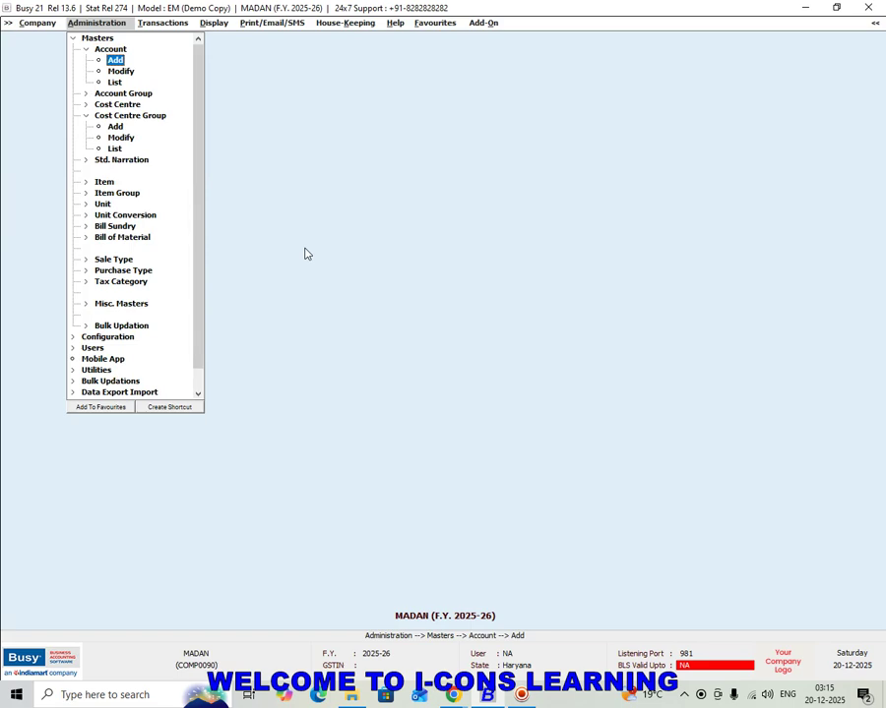
pyautogui.press('Down')
pyautogui.press('Return')
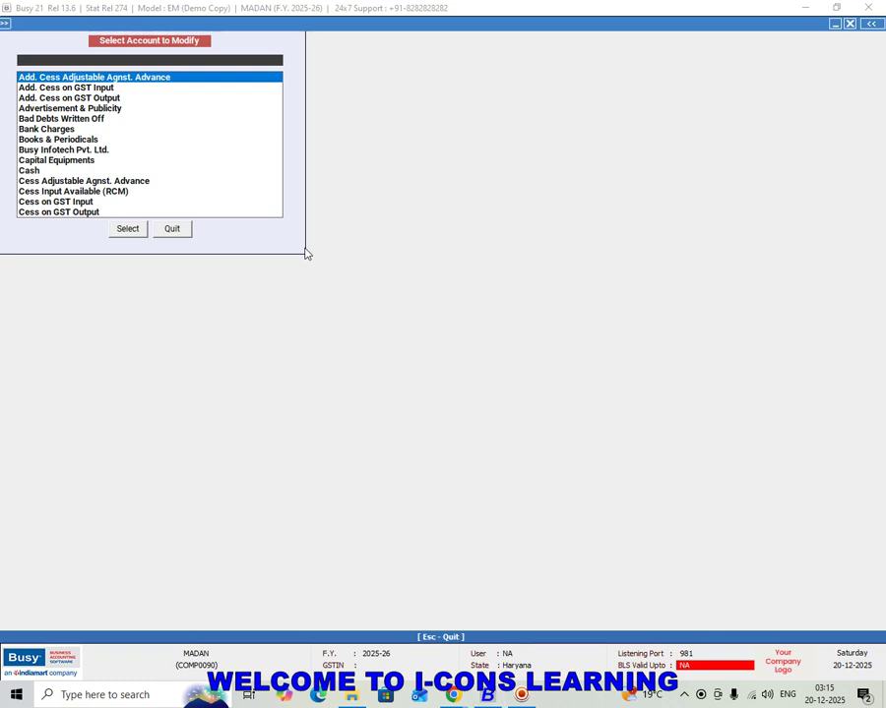
pyautogui.write('SALARY')
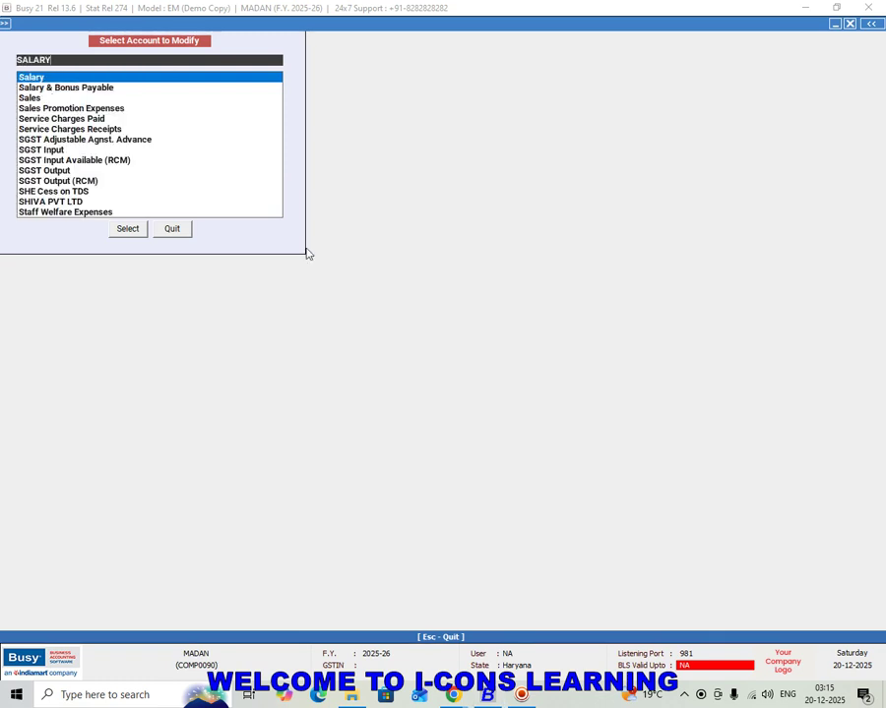
pyautogui.press('Return')
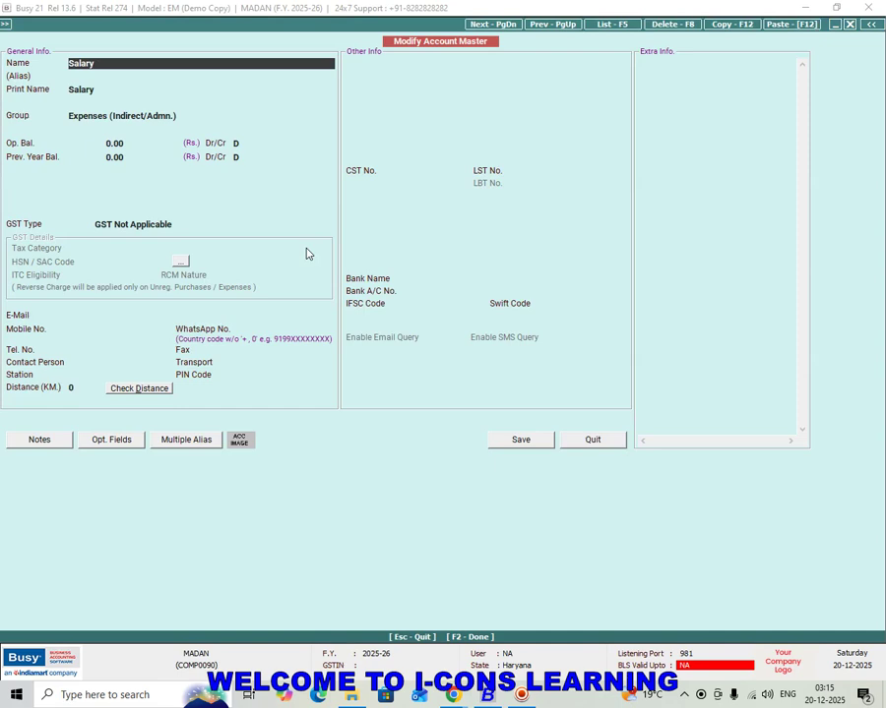
# Set Allocate Amount to Cost Centres to Y for the Salary account, save the master and leave the account selection
pyautogui.press('Return')
pyautogui.press('Return')
pyautogui.press('Return')
pyautogui.press('Return')
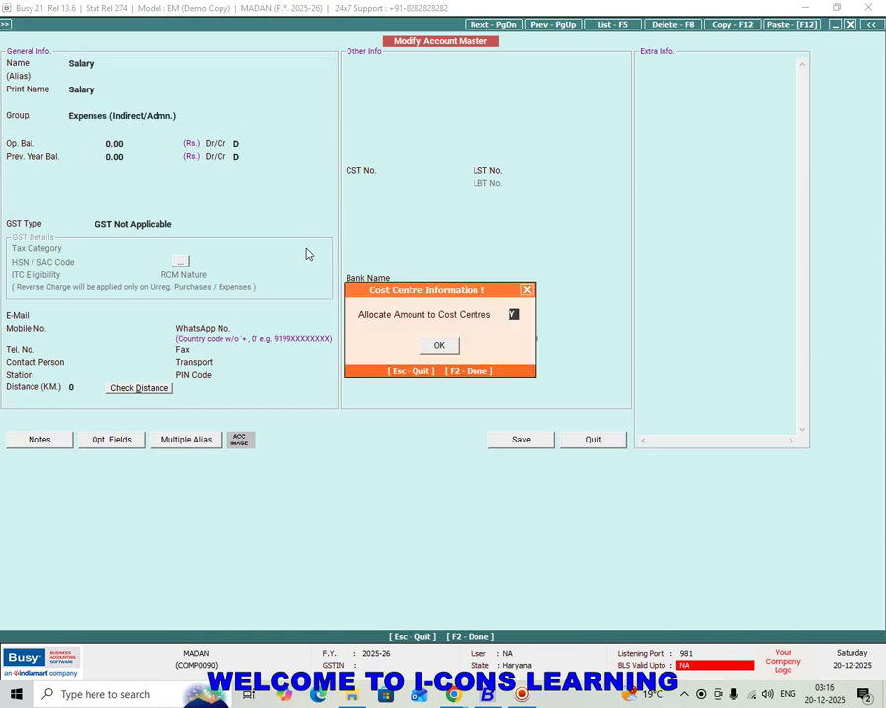
pyautogui.moveTo(416, 292); pyautogui.dragTo(381, 227)
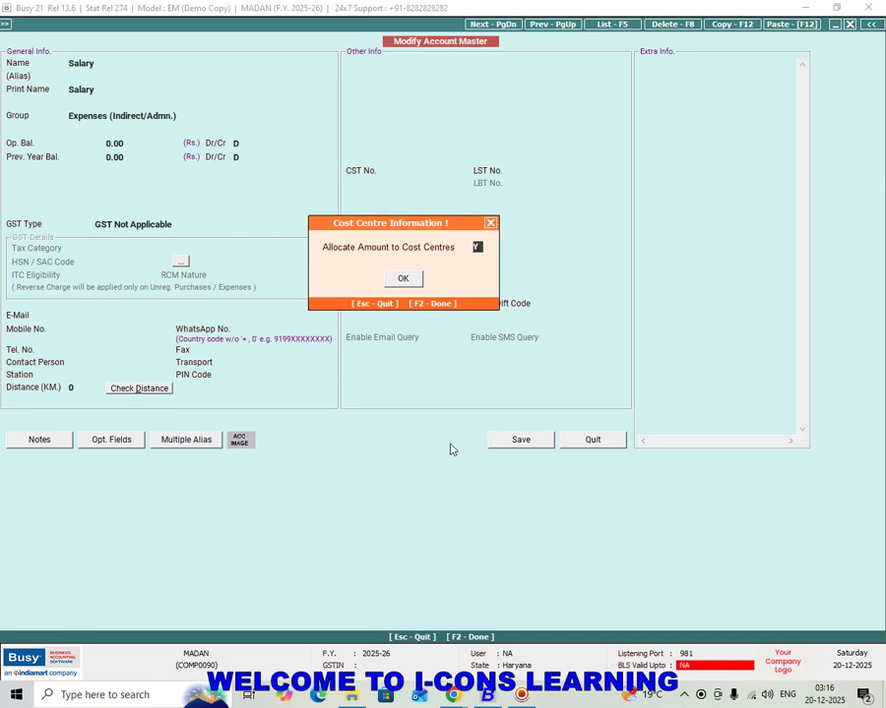
pyautogui.press('Return')
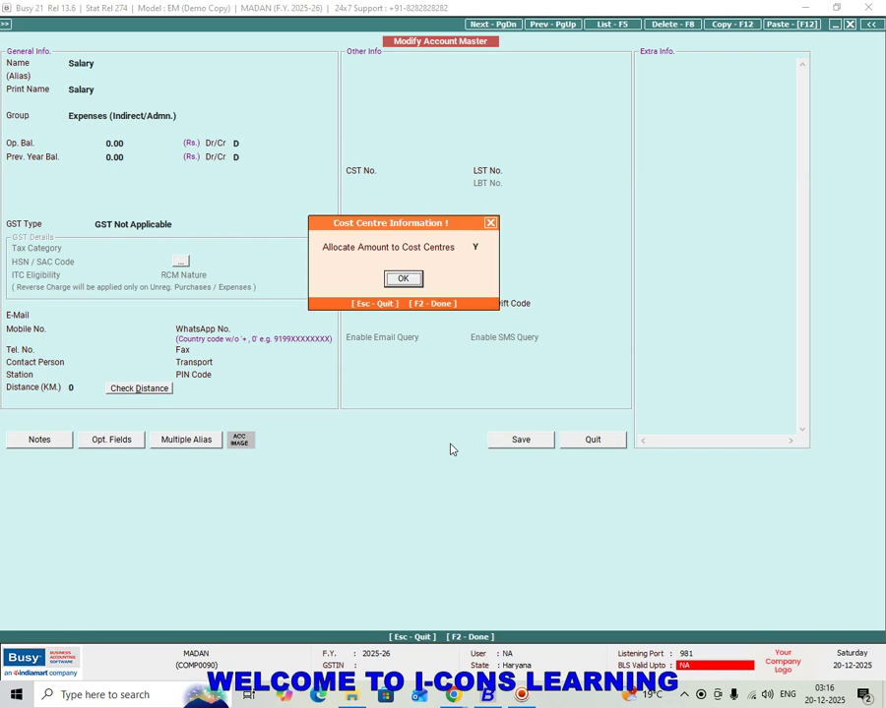
pyautogui.press('Return')
pyautogui.press('F2')
pyautogui.press('Return')
pyautogui.press('Escape')
pyautogui.press('Escape')
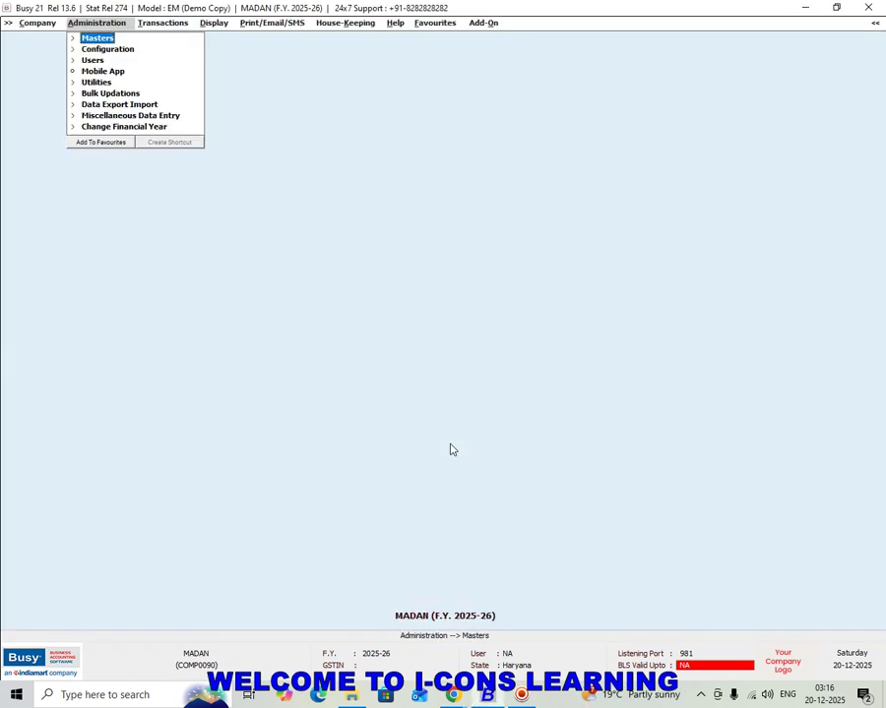
pyautogui.press('Right')
pyautogui.press('Down')
pyautogui.press('Down')
pyautogui.press('Down')
pyautogui.press('Down')
pyautogui.press('Return')
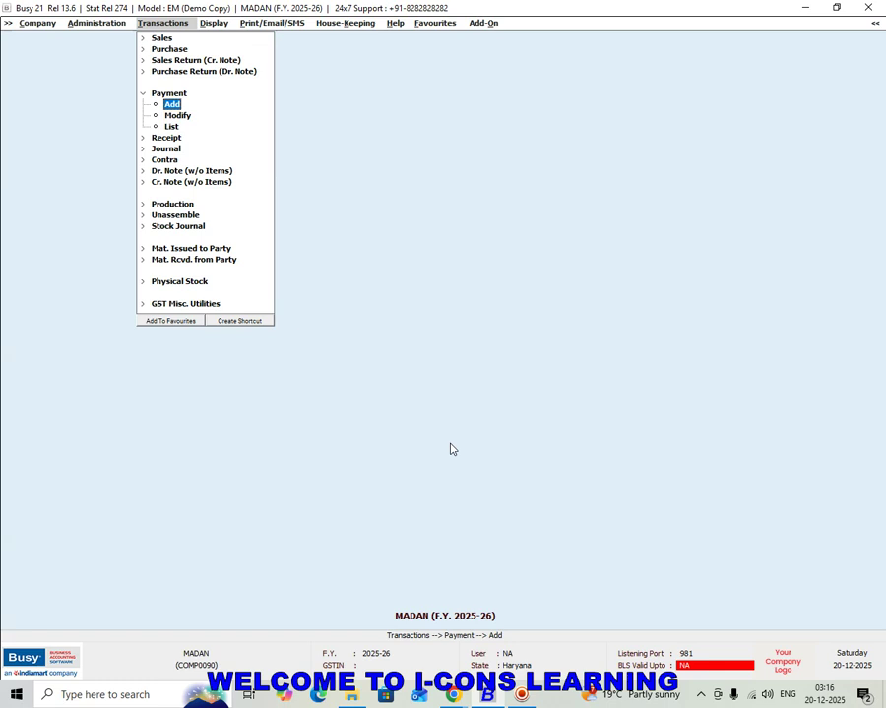
pyautogui.press('Return')
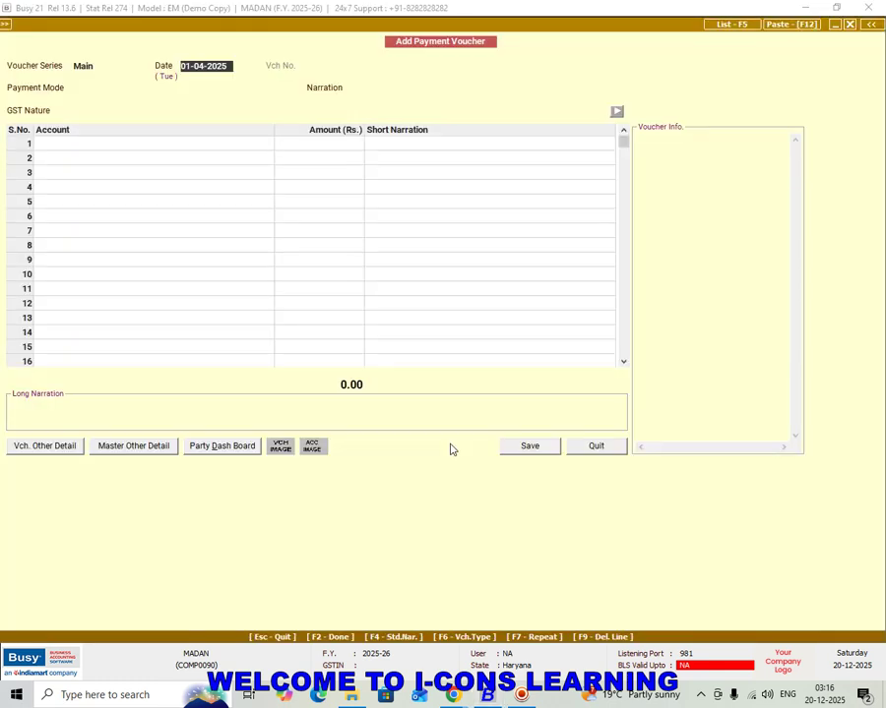
pyautogui.press('Return')
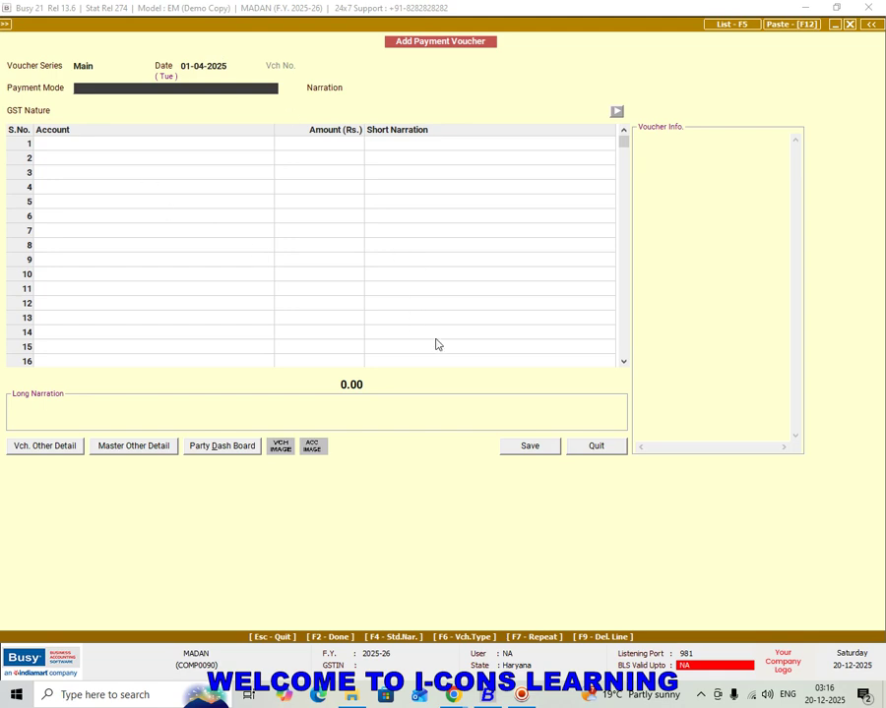
pyautogui.press('Escape')
pyautogui.press('Escape')
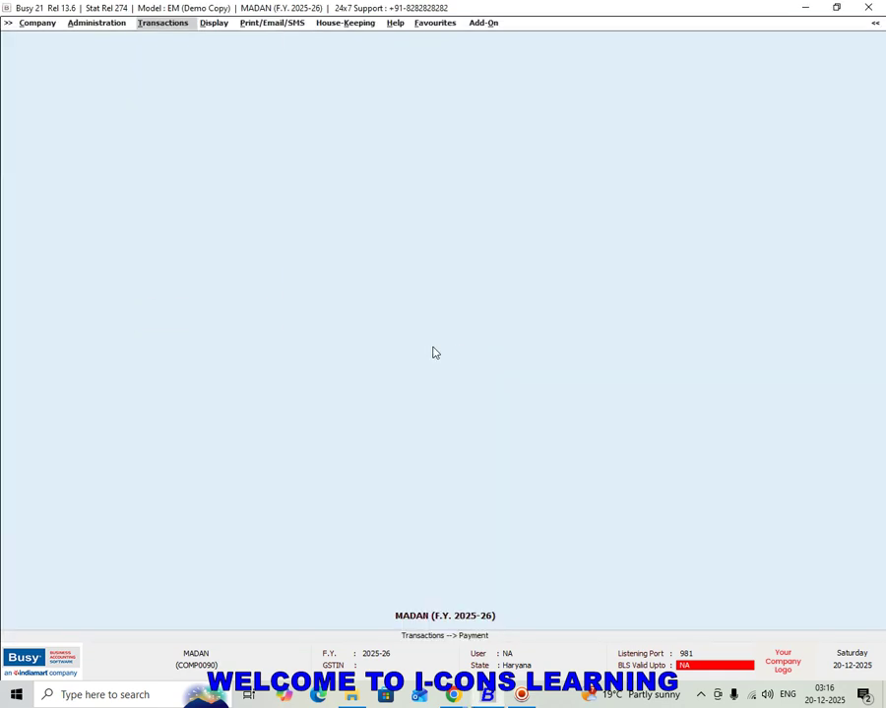
# Turn off Single Entry System for Payment & Receipt Vouchers in the Accounts features, save and leave Features / Options
pyautogui.press('Left')
pyautogui.press('Left')
pyautogui.press('Right')
pyautogui.press('Return')
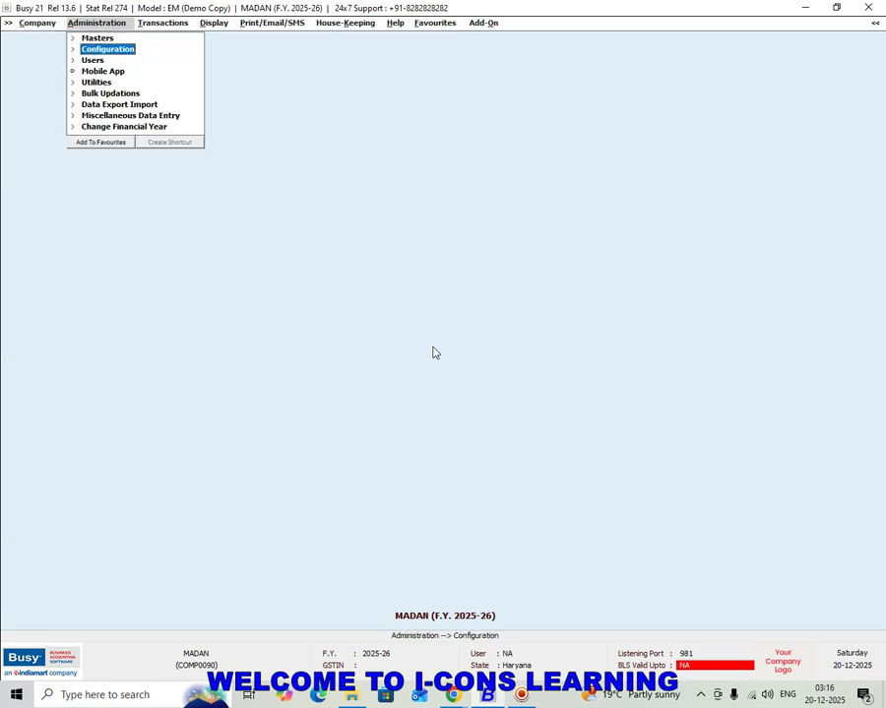
pyautogui.press('Down')
pyautogui.press('Return')
pyautogui.press('Return')
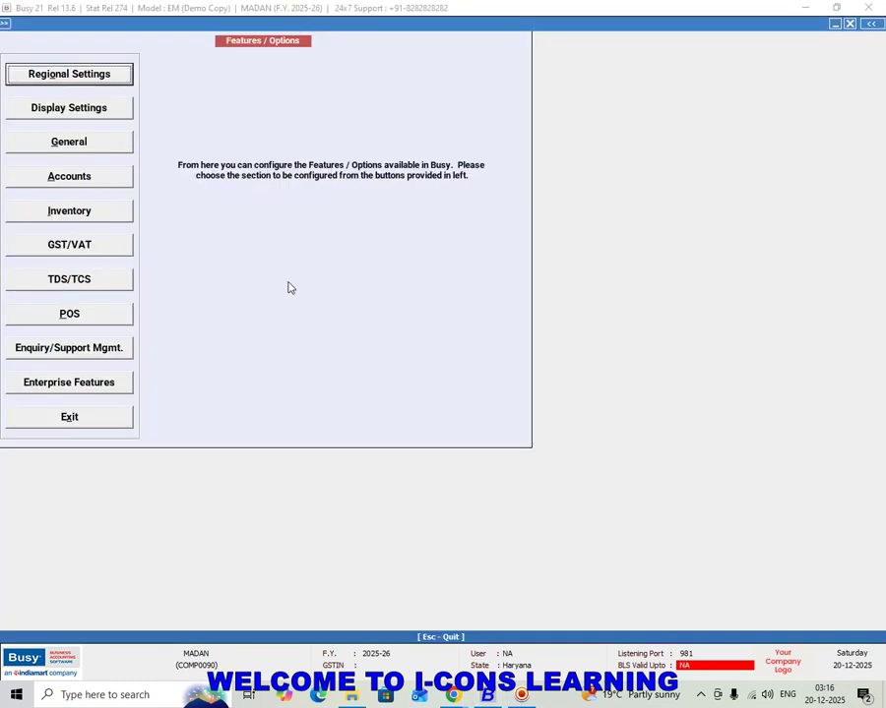
pyautogui.click(59, 175)
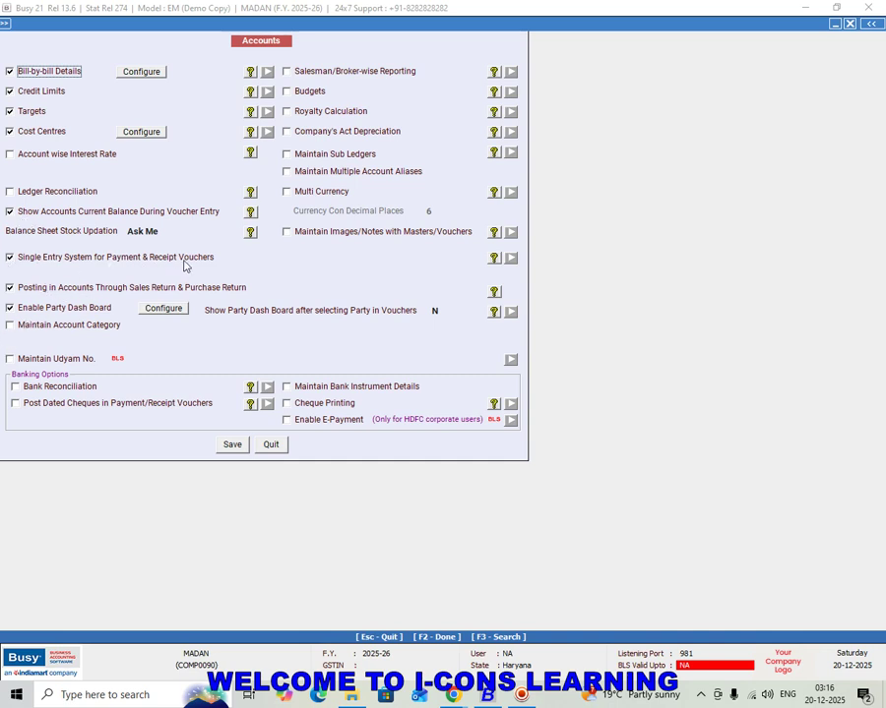
pyautogui.click(10, 258)
pyautogui.click(229, 444)
pyautogui.press('Escape')
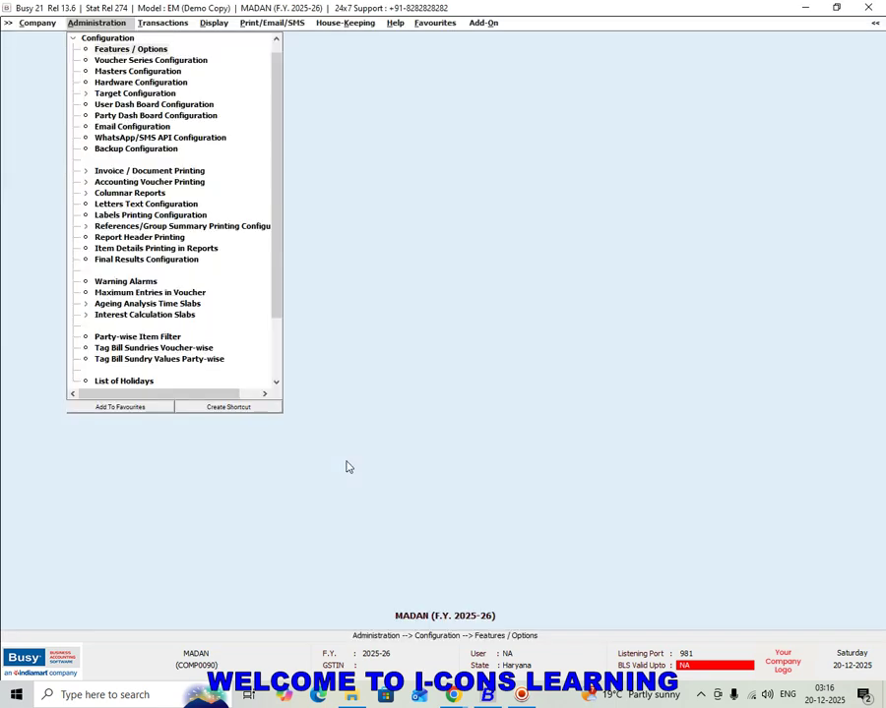
# Start a new payment voucher in series Main dated 01-04-2025 with GST Nature Not Applicable
pyautogui.press('Right')
pyautogui.press('Down')
pyautogui.press('Down')
pyautogui.press('Down')
pyautogui.press('Down')
pyautogui.press('Return')
pyautogui.press('Return')
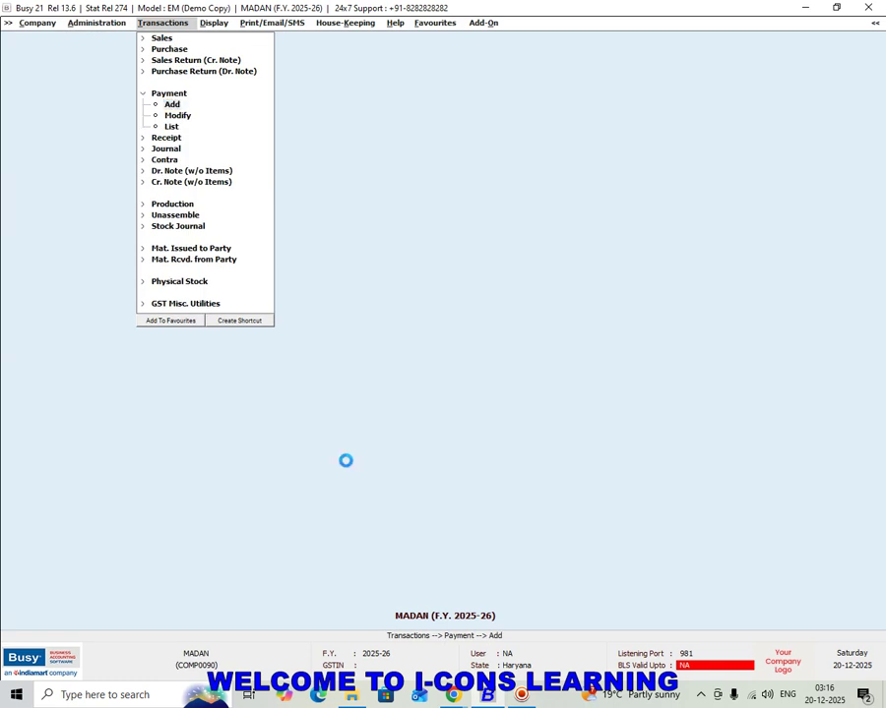
pyautogui.press('Return')
pyautogui.press('Return')
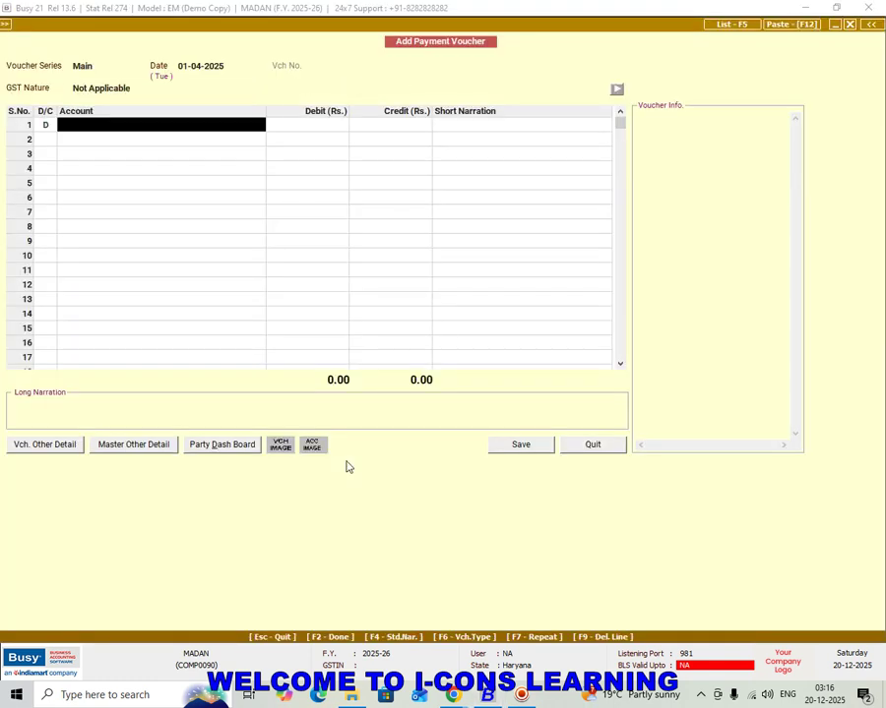
# Debit the Salary account 15000 and credit Cash with the same amount in the payment voucher
pyautogui.write('salar')
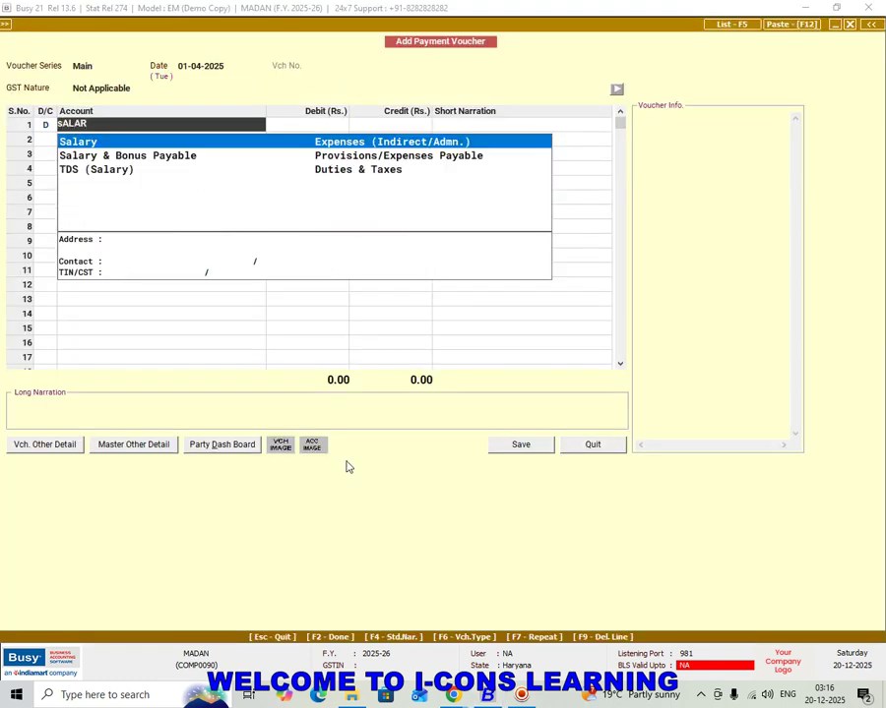
pyautogui.press('Return')
pyautogui.write('15000')
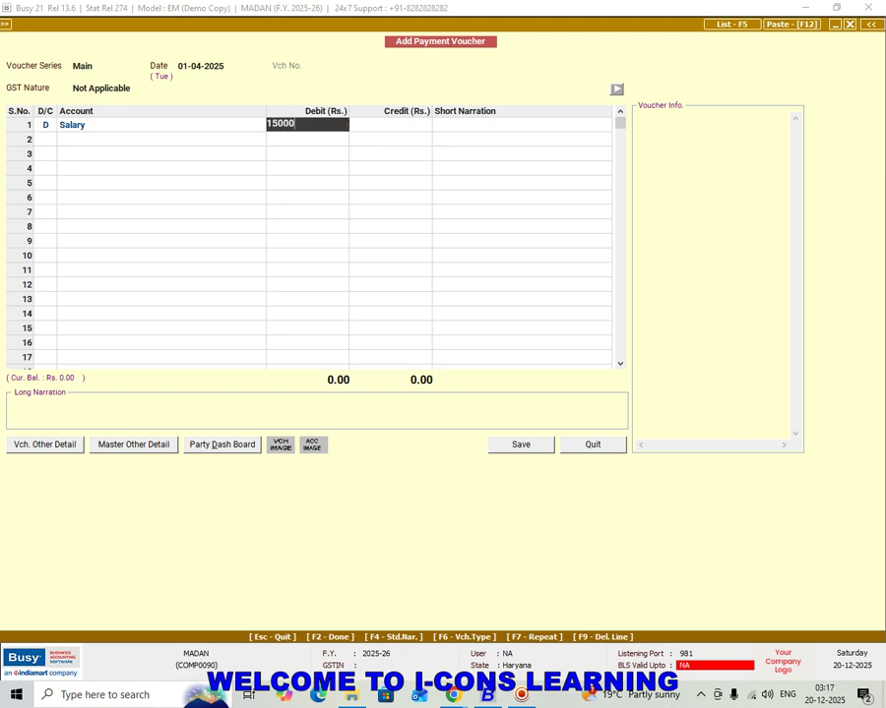
pyautogui.press('Return')
pyautogui.press('Return')
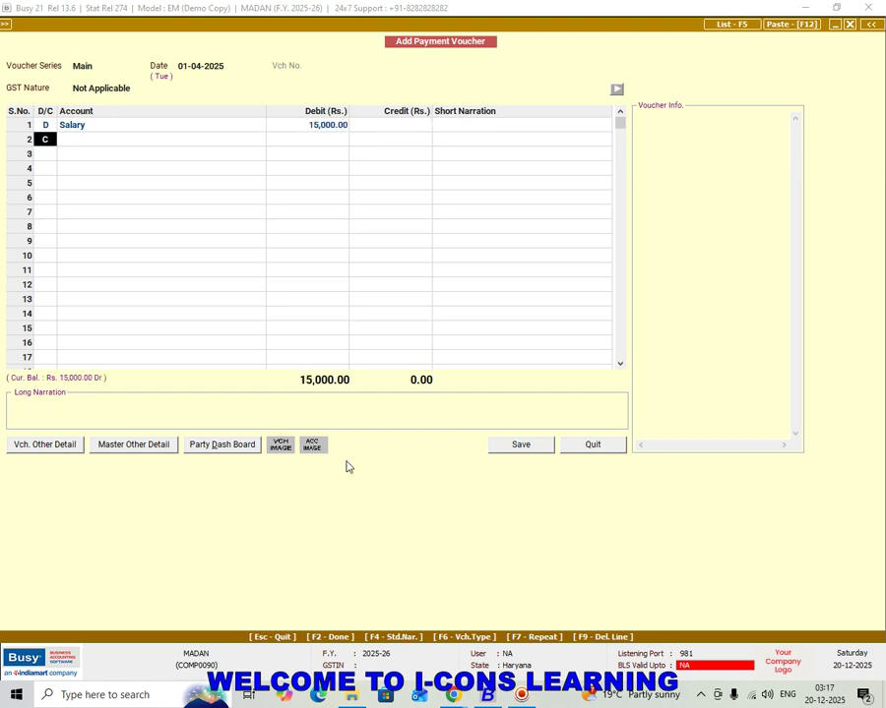
pyautogui.press('Return')
pyautogui.write('cas')
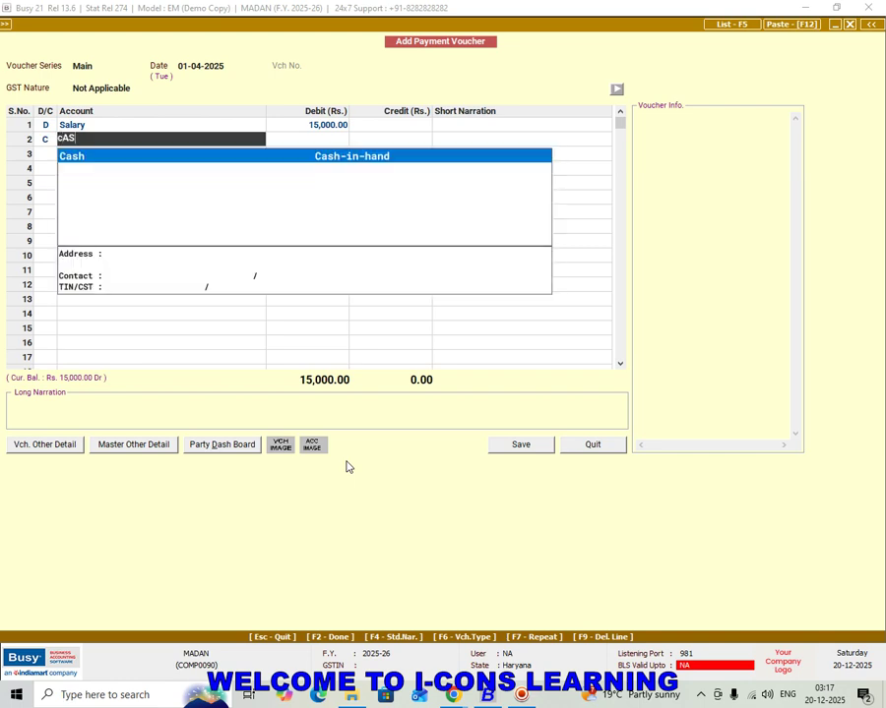
pyautogui.press('Return')
pyautogui.press('Return')
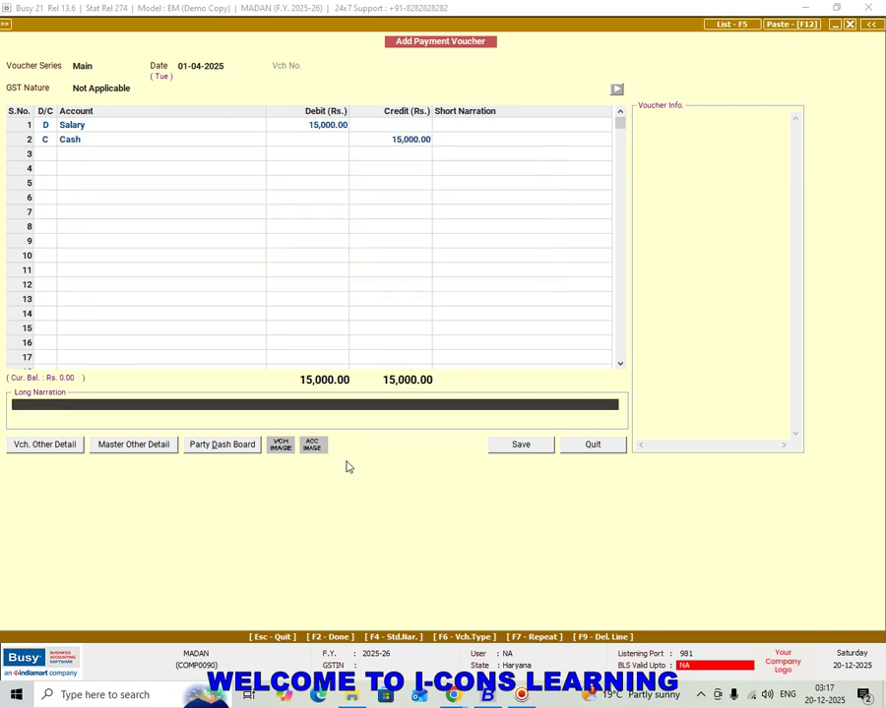
# Allocate 8000 of the Salary debit to the second manager's cost centre
pyautogui.press('Return')
pyautogui.moveTo(427, 237); pyautogui.dragTo(374, 175)
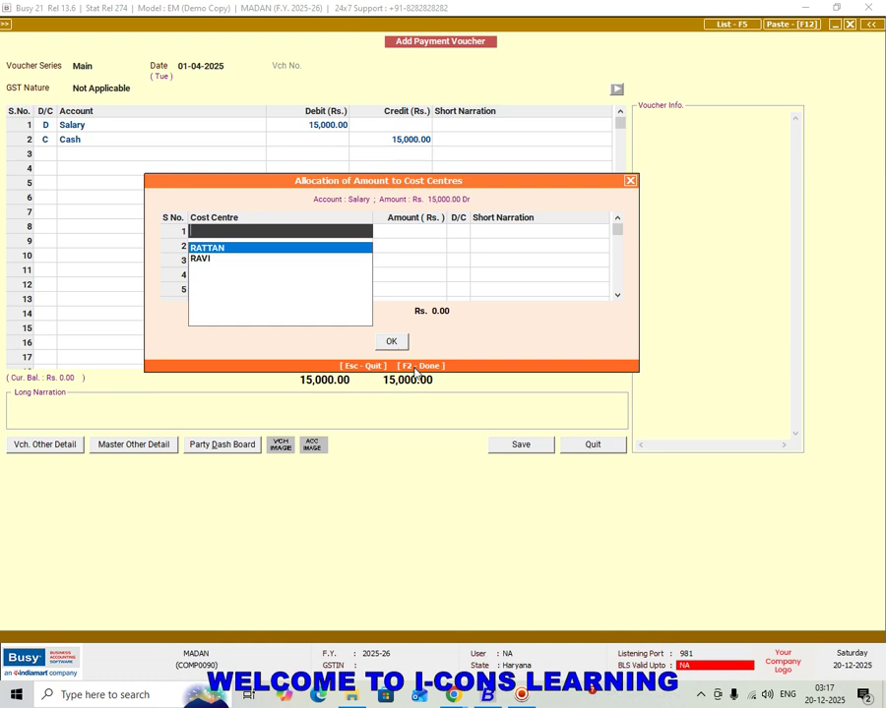
pyautogui.press('Return')
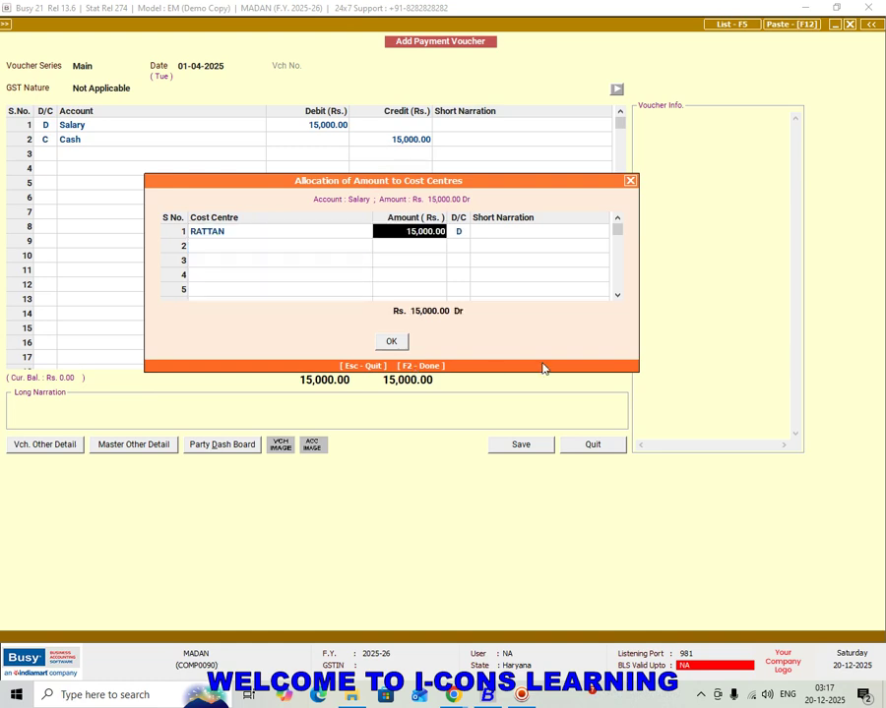
pyautogui.write('8000')
pyautogui.press('Return')
pyautogui.press('Return')
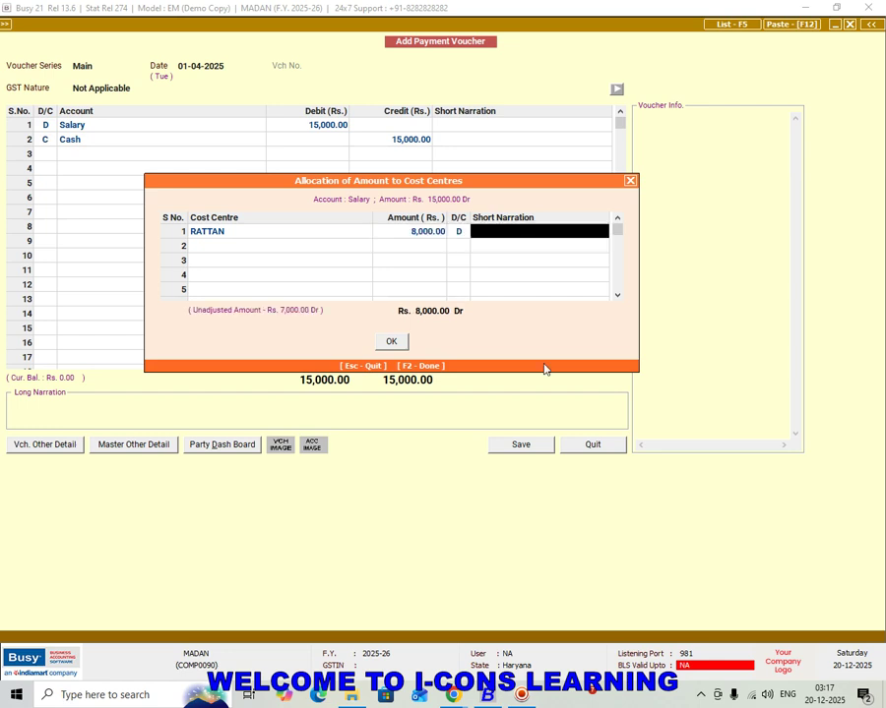
# Allocate the remaining 7,000 of the Salary debit to the first manager's cost centre
pyautogui.press('Down')
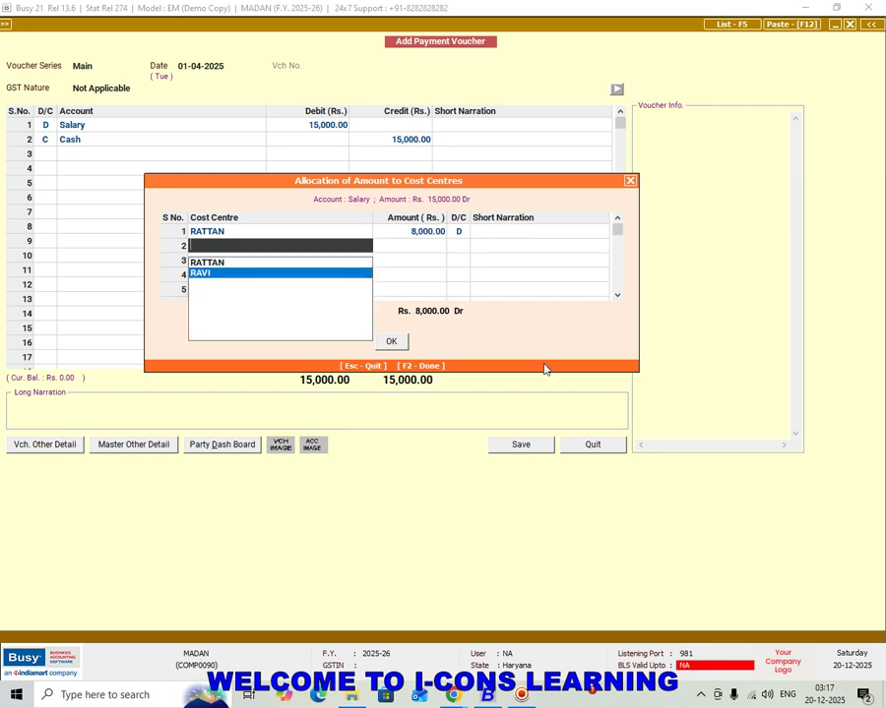
pyautogui.press('Return')
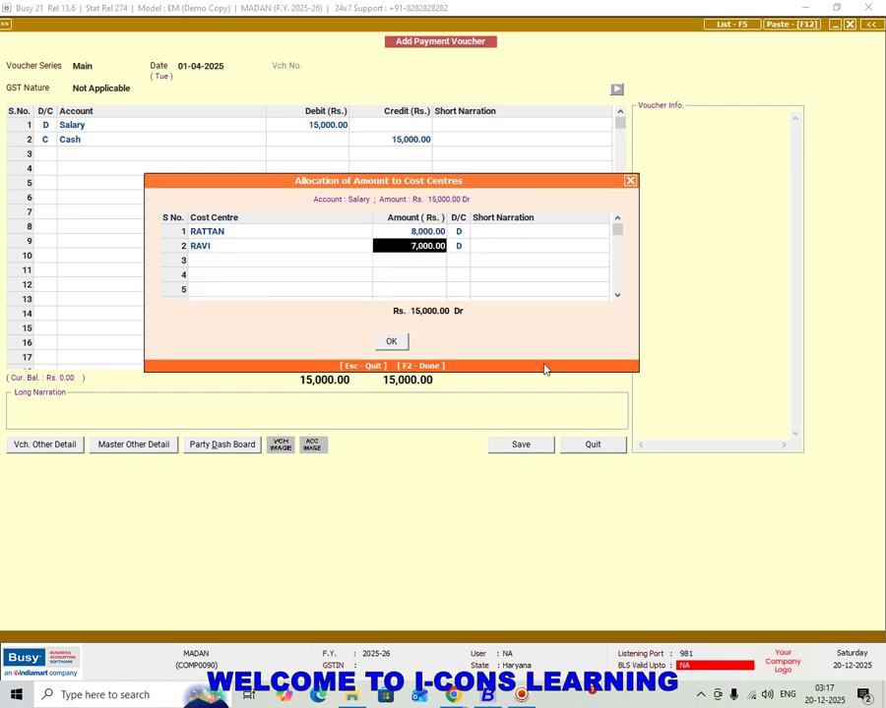
pyautogui.press('Return')
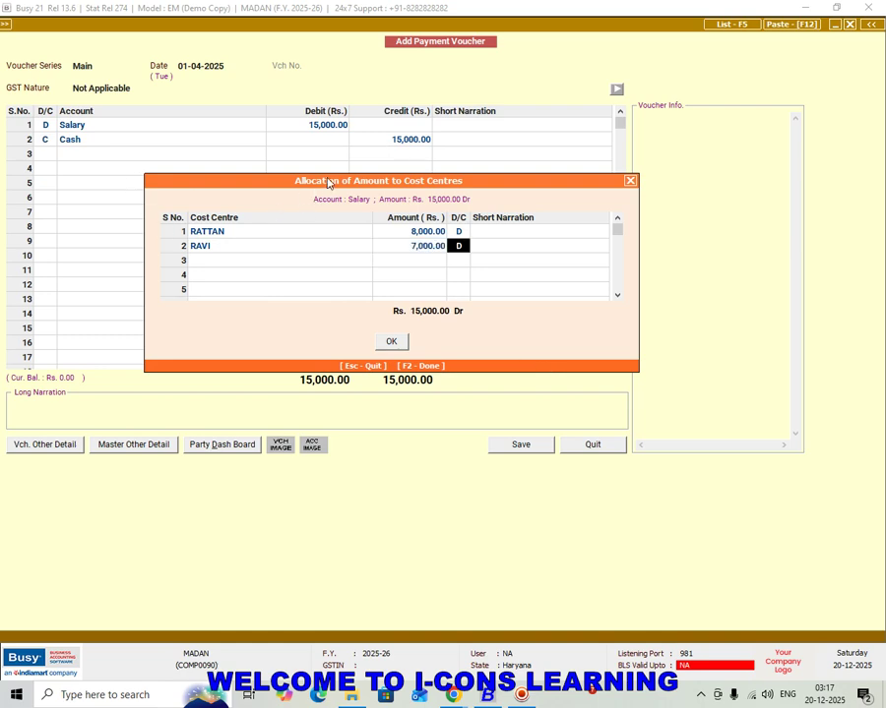
# Accept the Salary account's cost centre allocation, save the payment voucher and leave voucher entry
pyautogui.moveTo(329, 182); pyautogui.dragTo(308, 172)
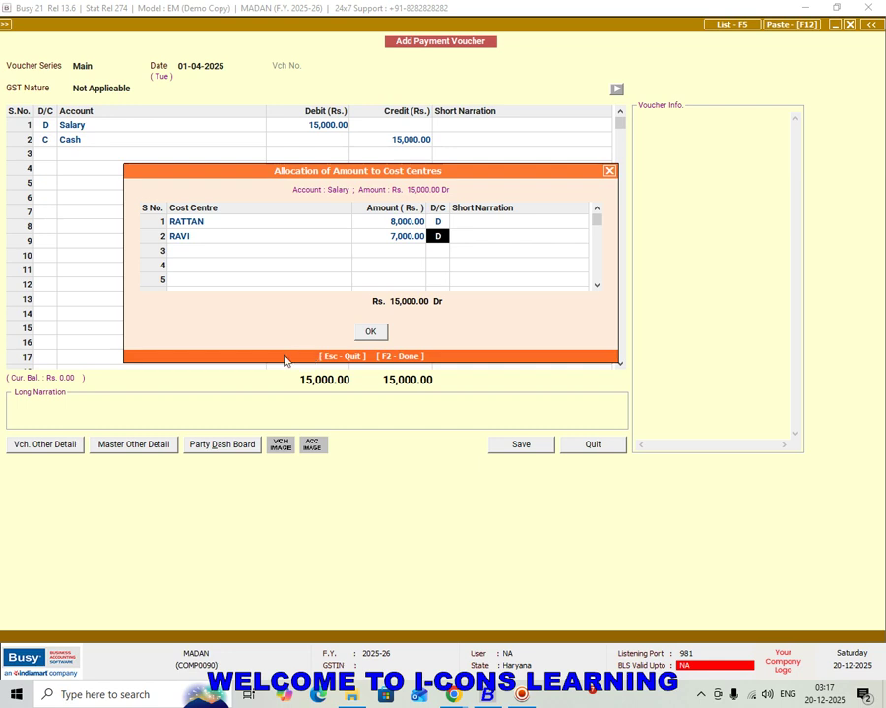
pyautogui.click(367, 333)
pyautogui.click(471, 377)
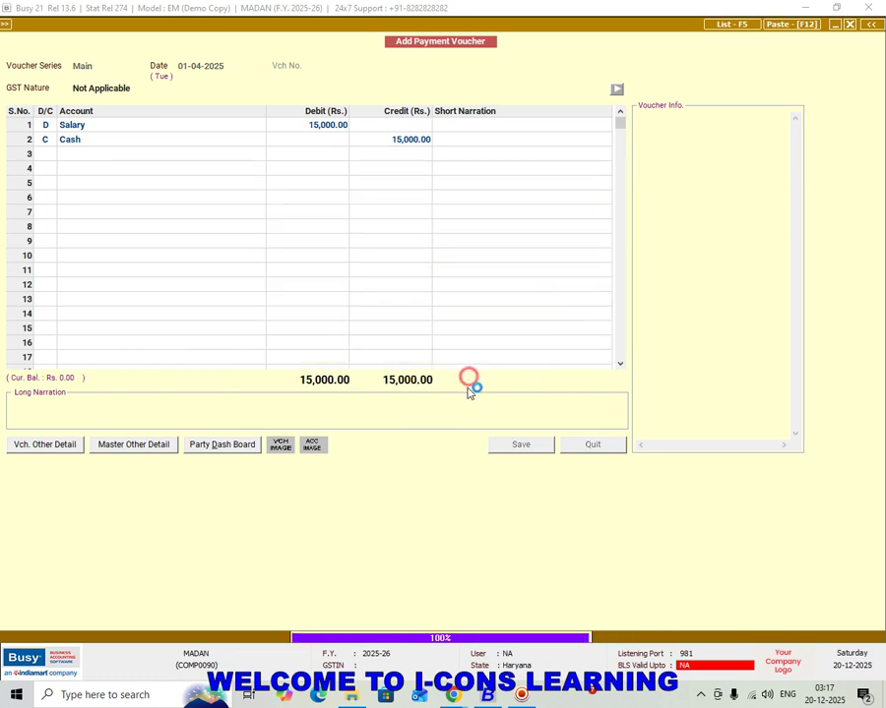
pyautogui.press('Escape')
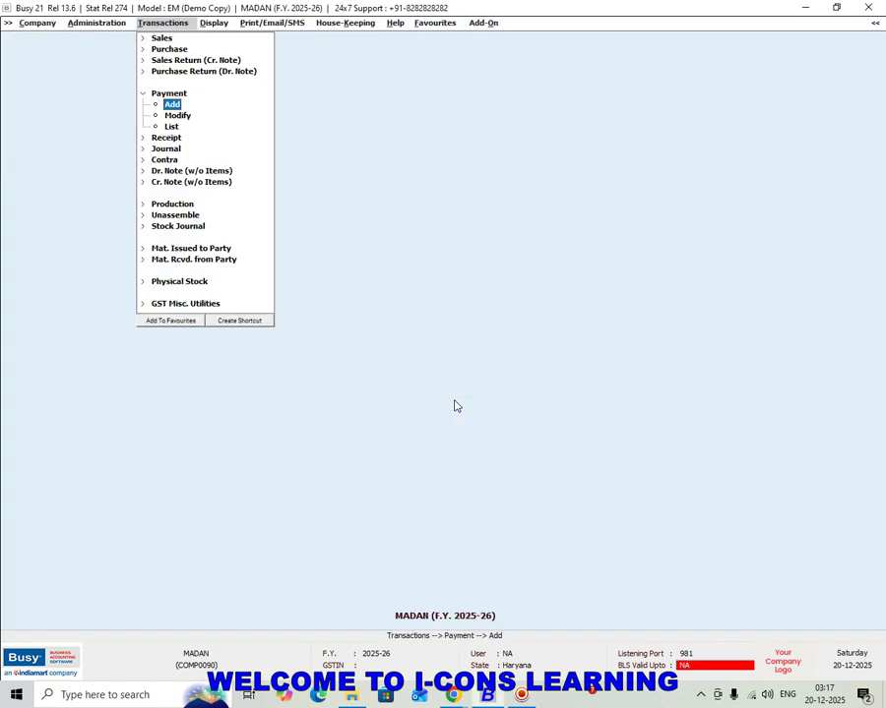
pyautogui.press('Escape')
# View the alphabetical Cost Centre Trial for all cost centres as on 04-04-2025, excluding zero-balance cost centres, and close it
pyautogui.press('Right')
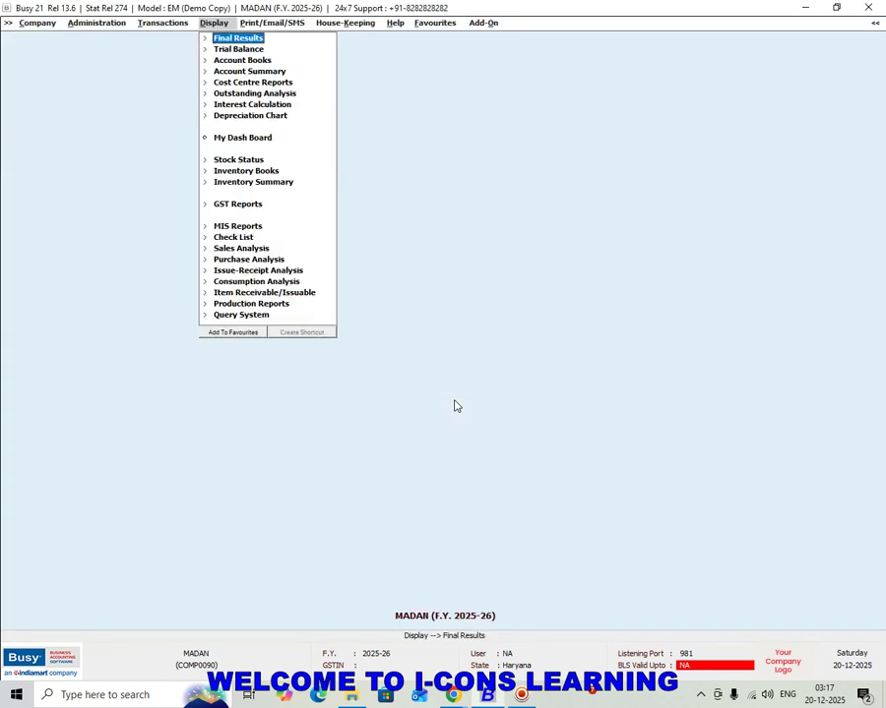
pyautogui.press('Down')
pyautogui.press('Down')
pyautogui.press('Down')
pyautogui.press('Down')
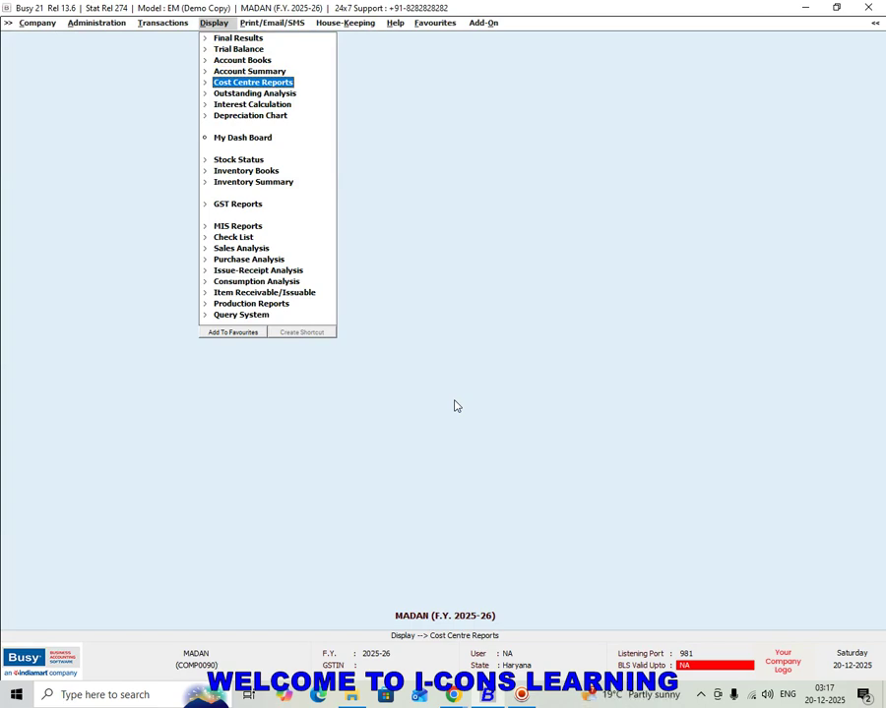
pyautogui.press('Return')
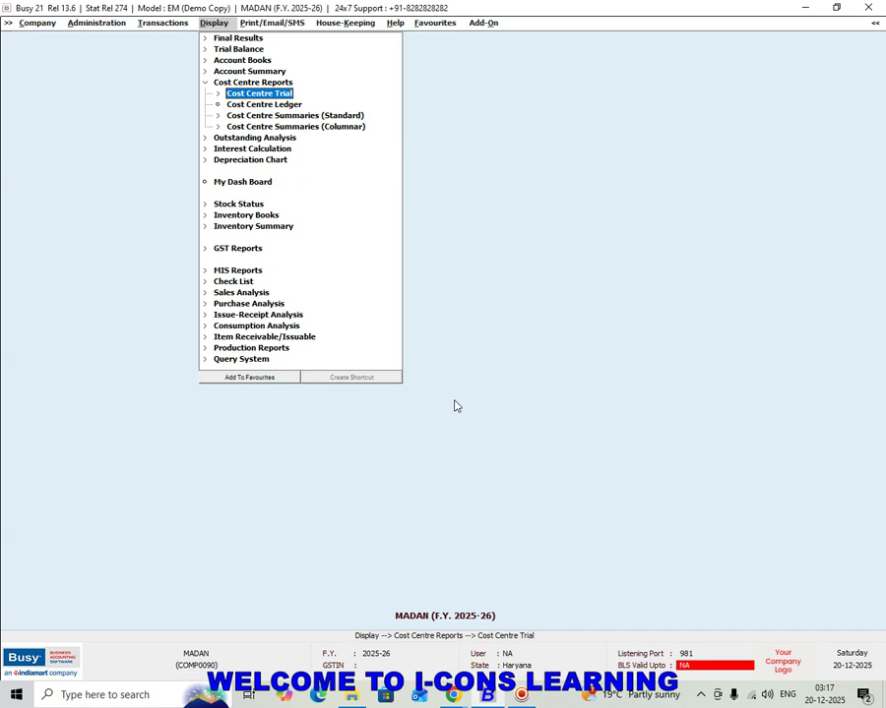
pyautogui.press('Return')
pyautogui.press('Return')
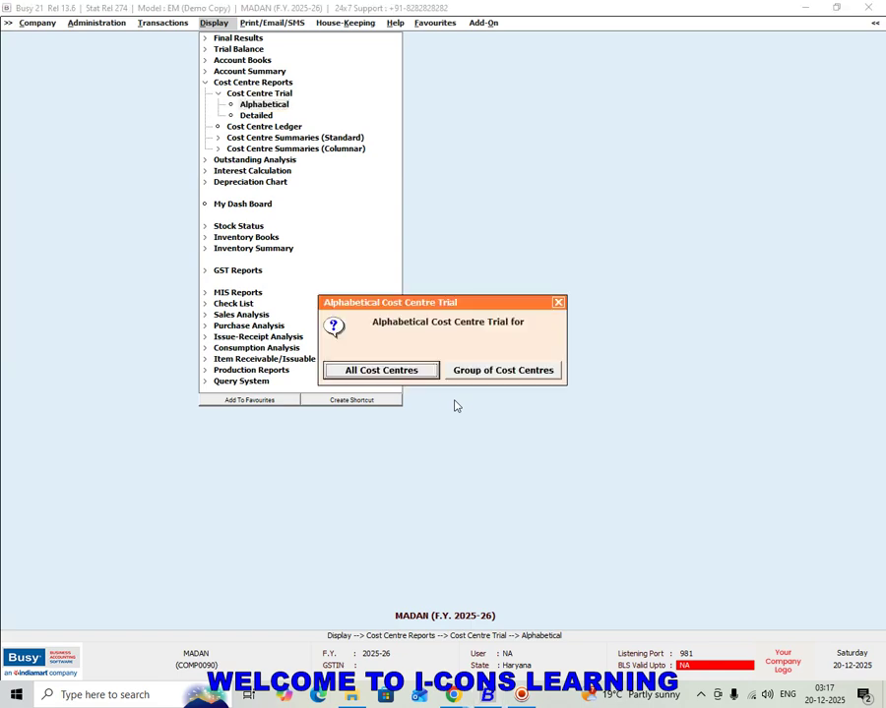
pyautogui.press('Return')
pyautogui.press('Return')
pyautogui.press('Return')
pyautogui.press('Down')
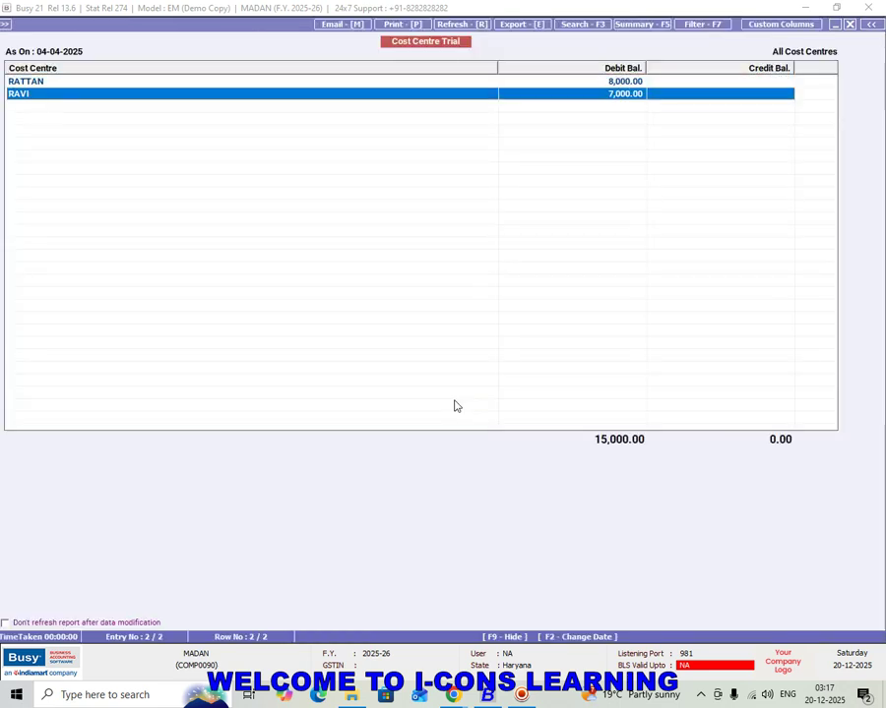
pyautogui.press('Up')
pyautogui.press('Down')
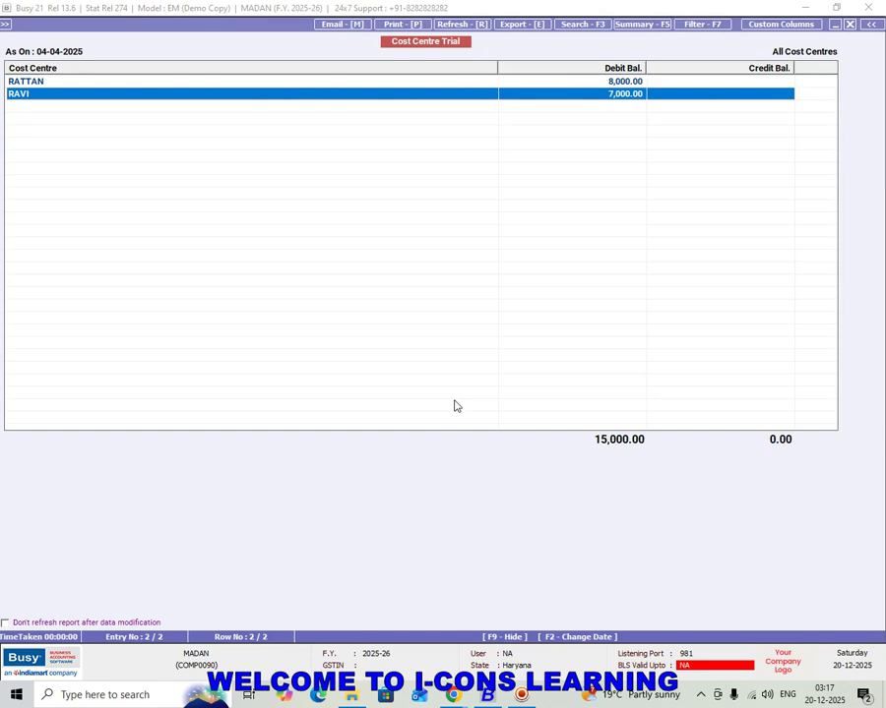
pyautogui.press('Escape')
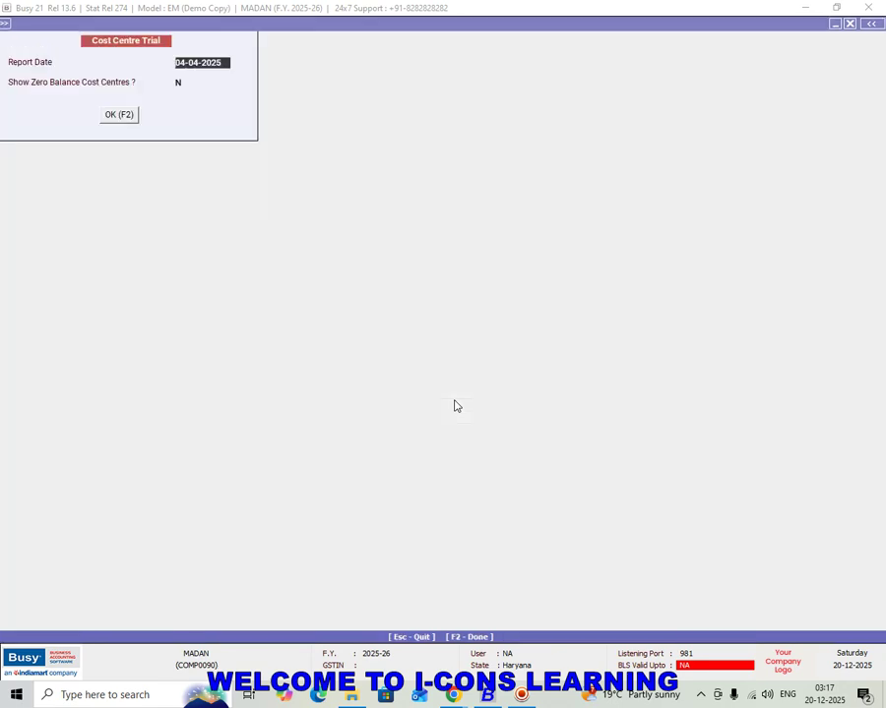
pyautogui.press('Escape')
pyautogui.press('Escape')
# View the detailed Cost Centre Trial for all cost centres from 01-04-2025 to 04-04-2025 and close it
pyautogui.press('Down')
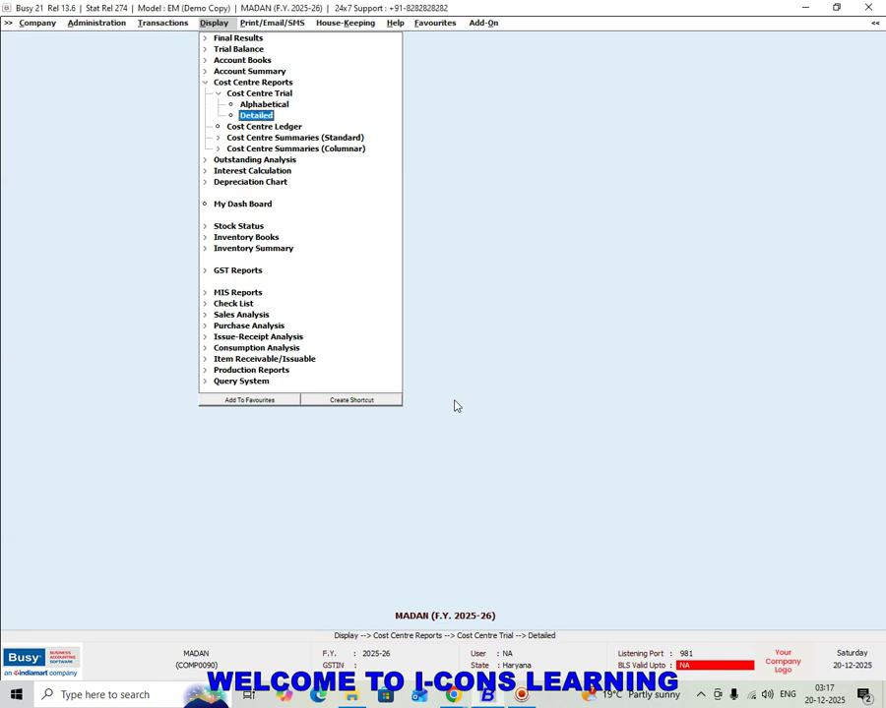
pyautogui.press('Return')
pyautogui.press('Return')
pyautogui.press('F2')
pyautogui.press('Down')
pyautogui.press('Up')
pyautogui.press('Down')
pyautogui.press('Up')
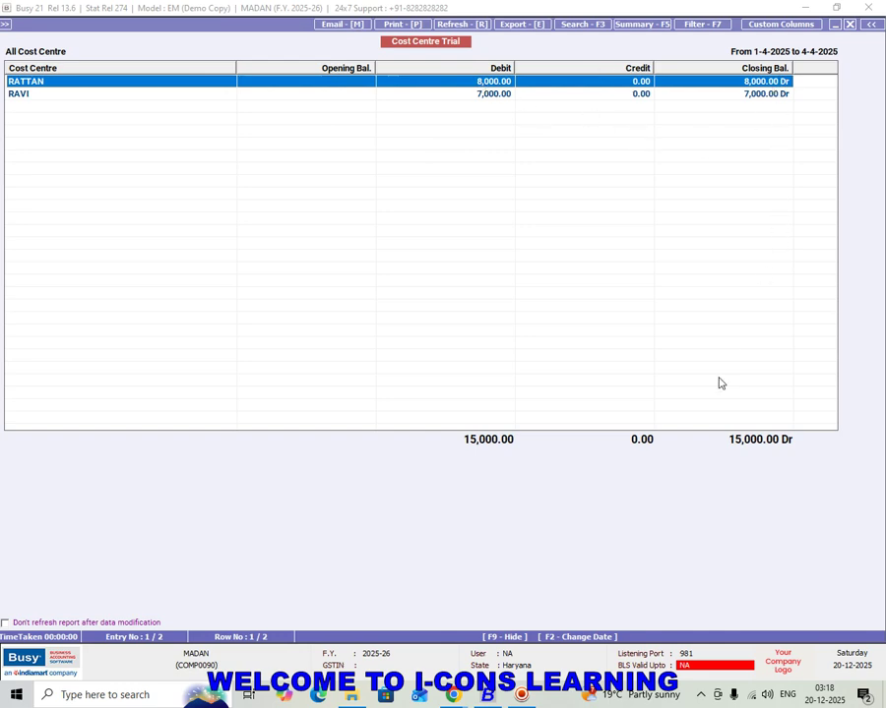
pyautogui.press('Escape')
pyautogui.press('Escape')
pyautogui.press('Escape')
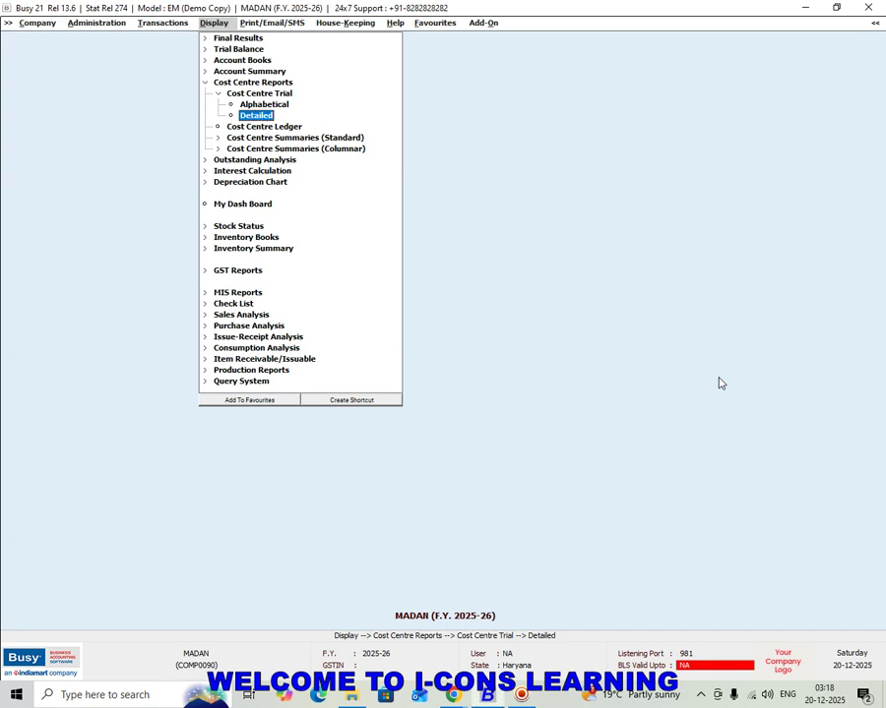
# View the Cost Centre Ledger of the second manager's cost centre for the single account Salary, 01-04-2025 to 04-04-2025, without account bifurcation
pyautogui.press('Down')
pyautogui.press('Return')
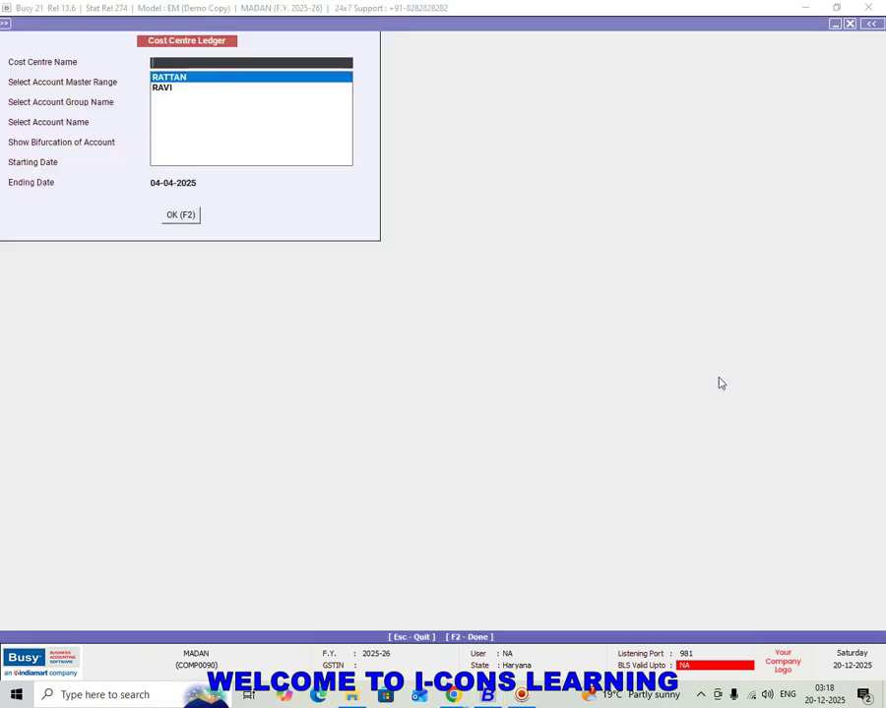
pyautogui.press('Return')
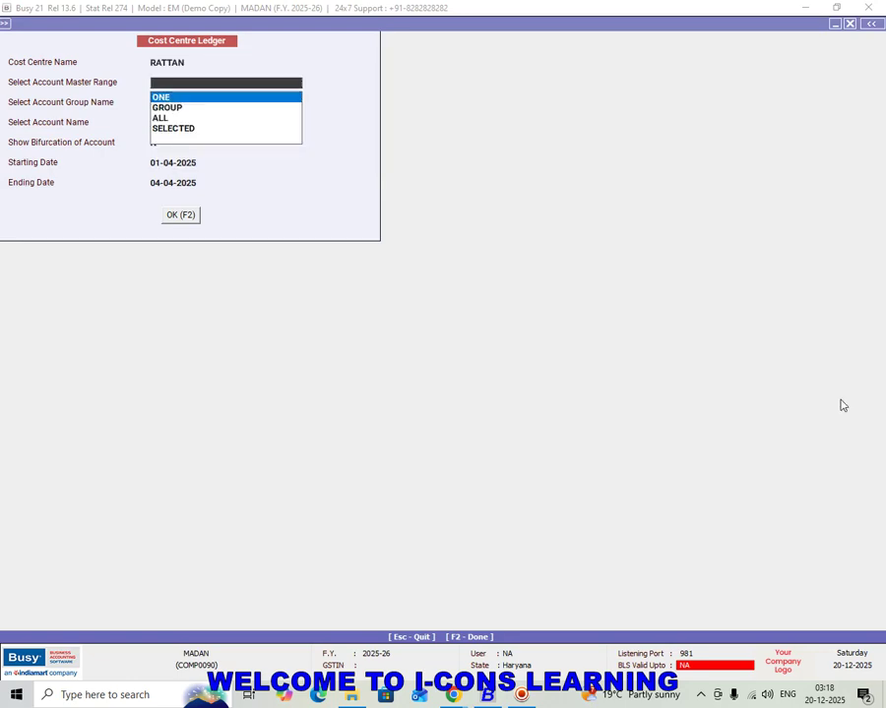
pyautogui.press('Return')
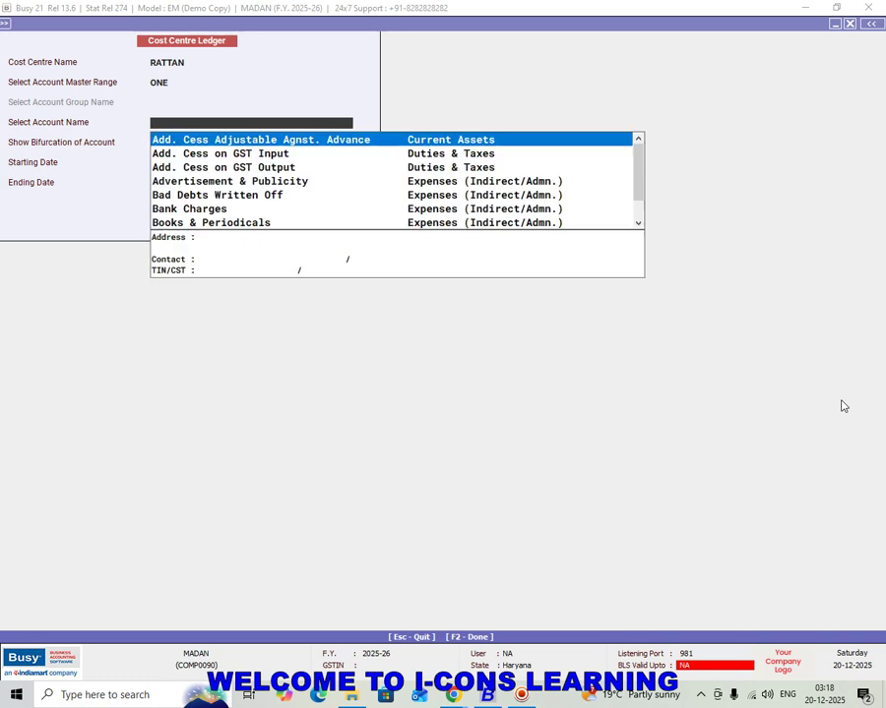
pyautogui.write('SALAR')
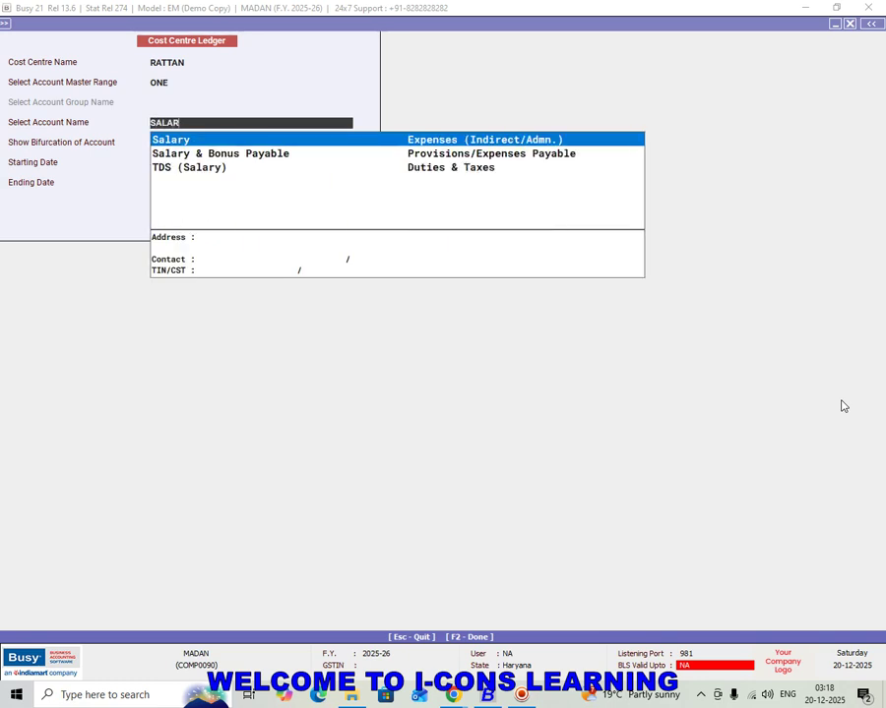
pyautogui.press('Return')
pyautogui.press('Return')
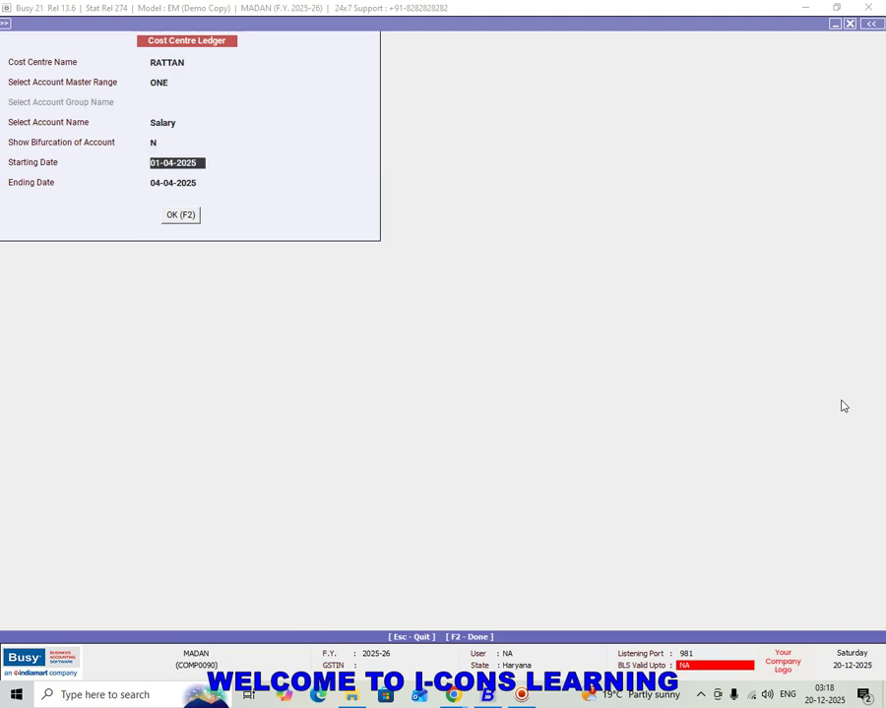
pyautogui.press('F2')
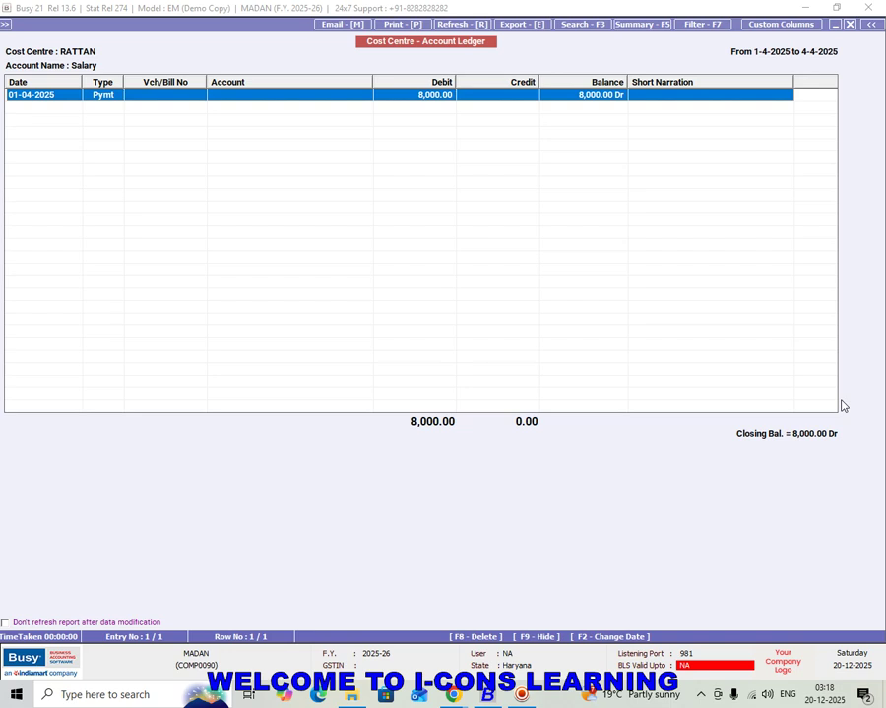
pyautogui.press('Escape')
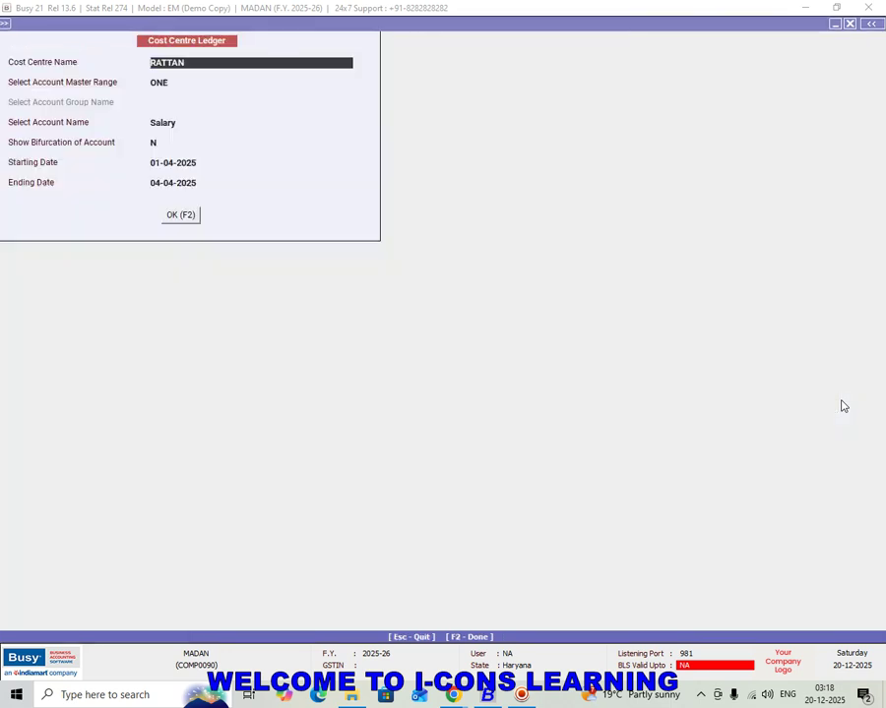
pyautogui.press('Escape')
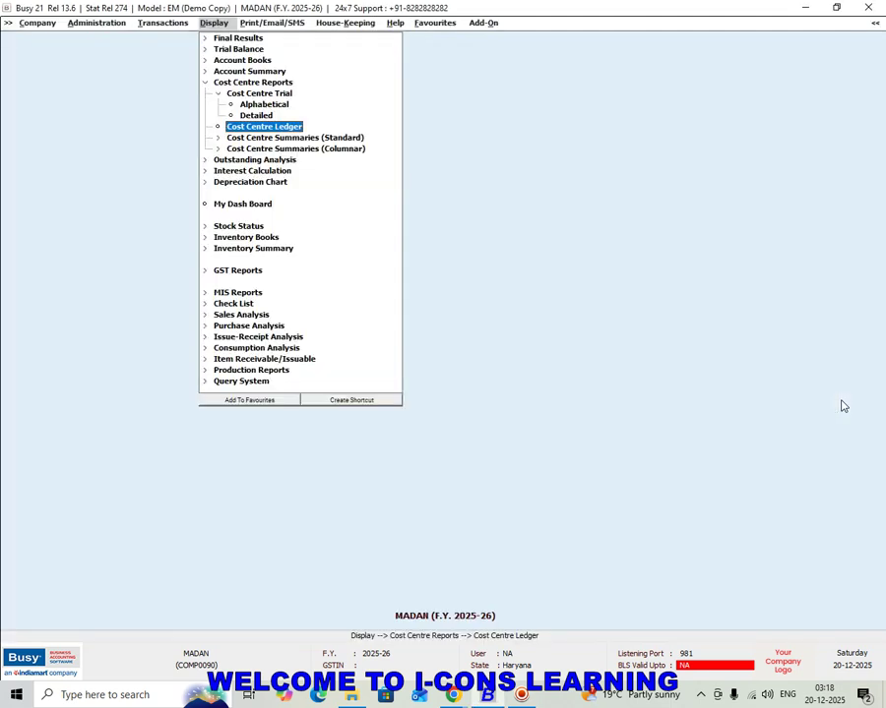
# View the standard vertical Monthly Summary for the second manager's cost centre and close the report
pyautogui.press('Down')
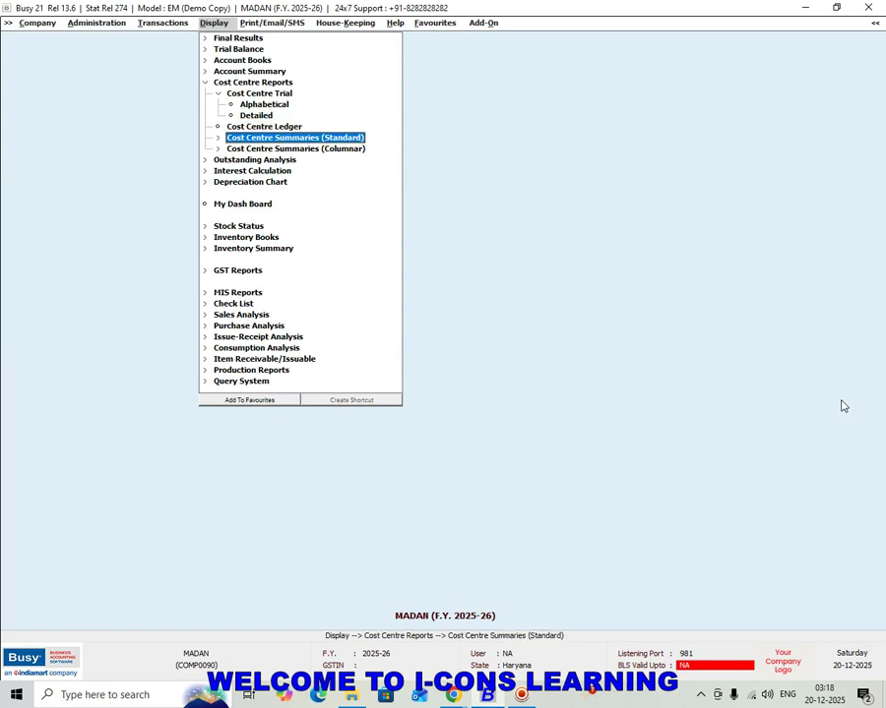
pyautogui.press('Return')
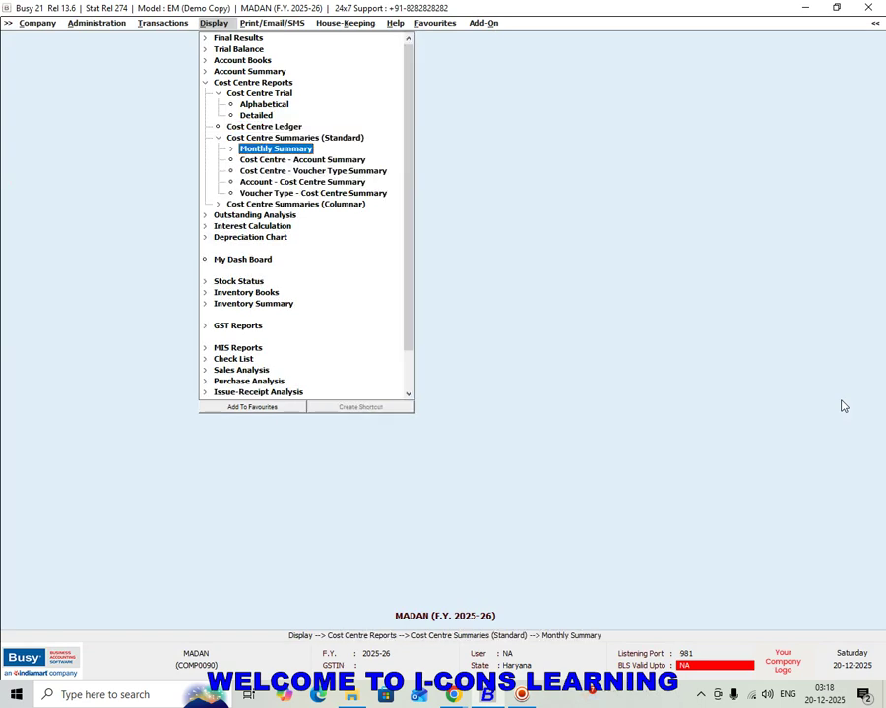
pyautogui.press('Return')
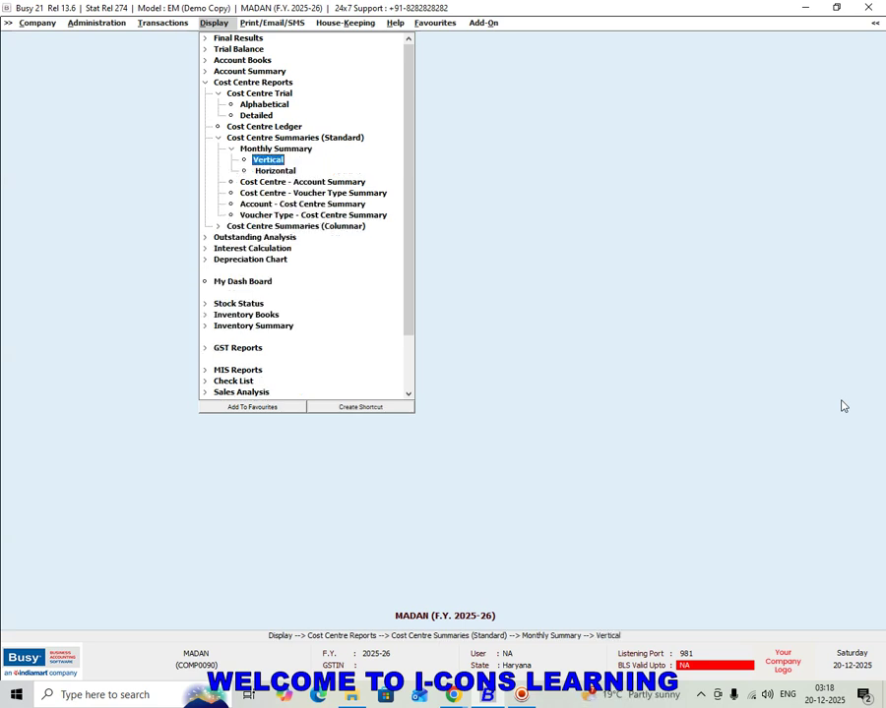
pyautogui.press('Return')
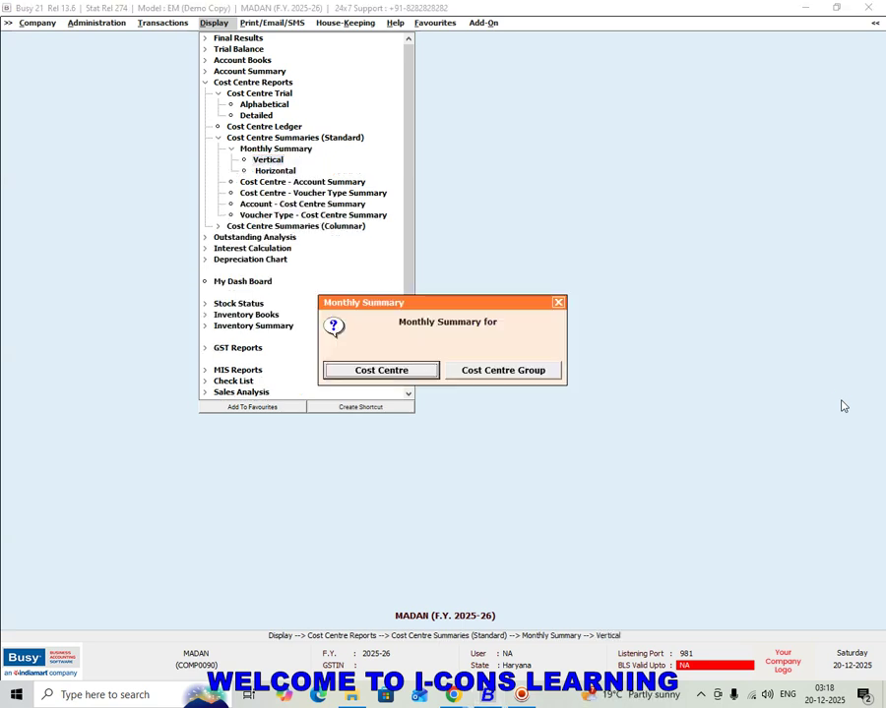
pyautogui.press('Return')
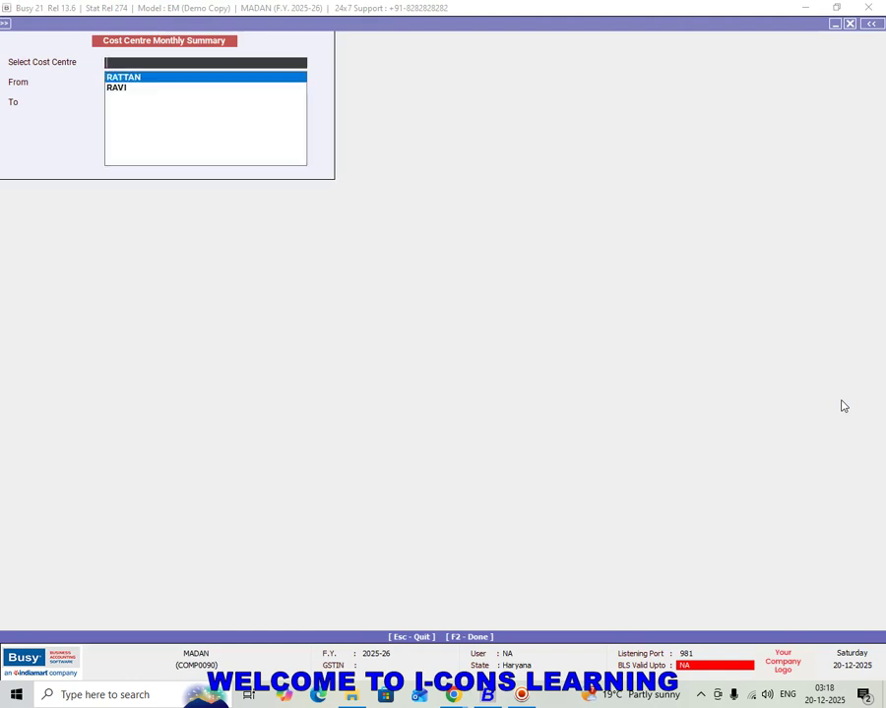
pyautogui.press('Return')
pyautogui.press('Return')
pyautogui.press('Return')
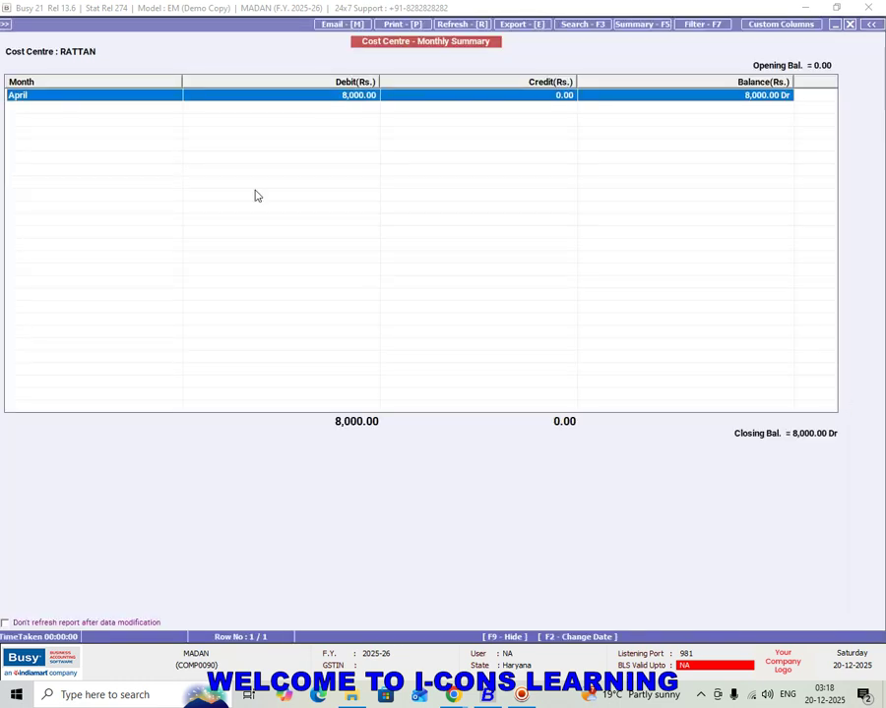
pyautogui.press('Escape')
pyautogui.press('Escape')
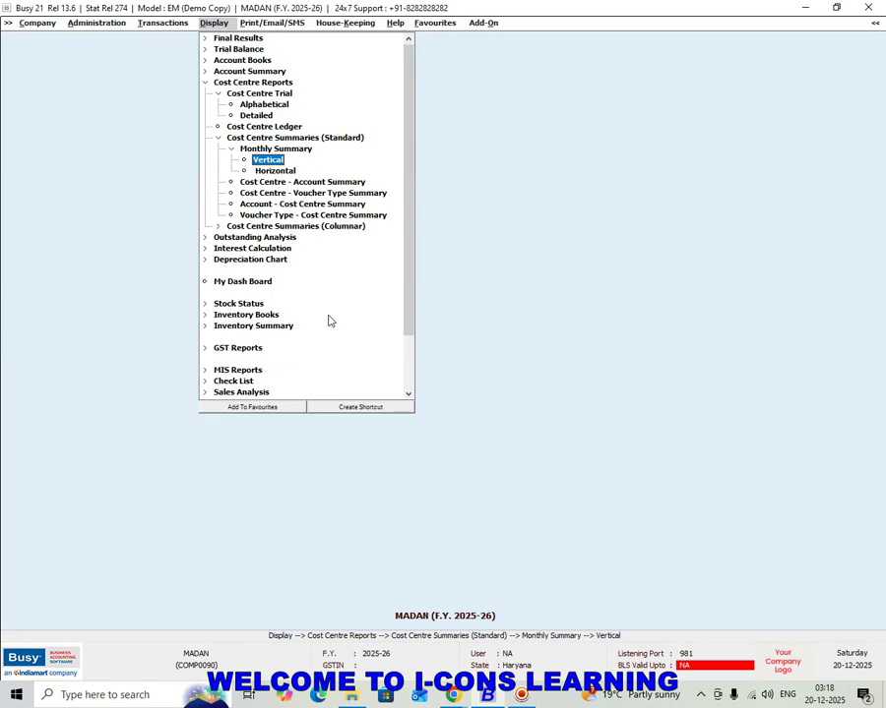
pyautogui.press('Down')
pyautogui.press('Down')
pyautogui.press('Down')
pyautogui.press('Down')
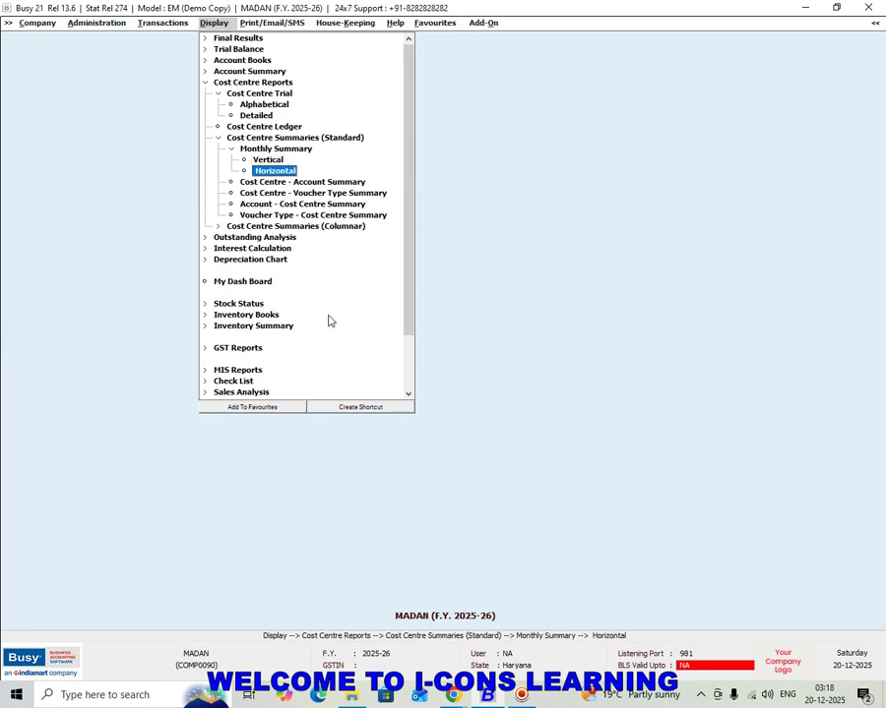
pyautogui.press('Up')
pyautogui.press('Up')
pyautogui.press('Up')
pyautogui.press('Left')
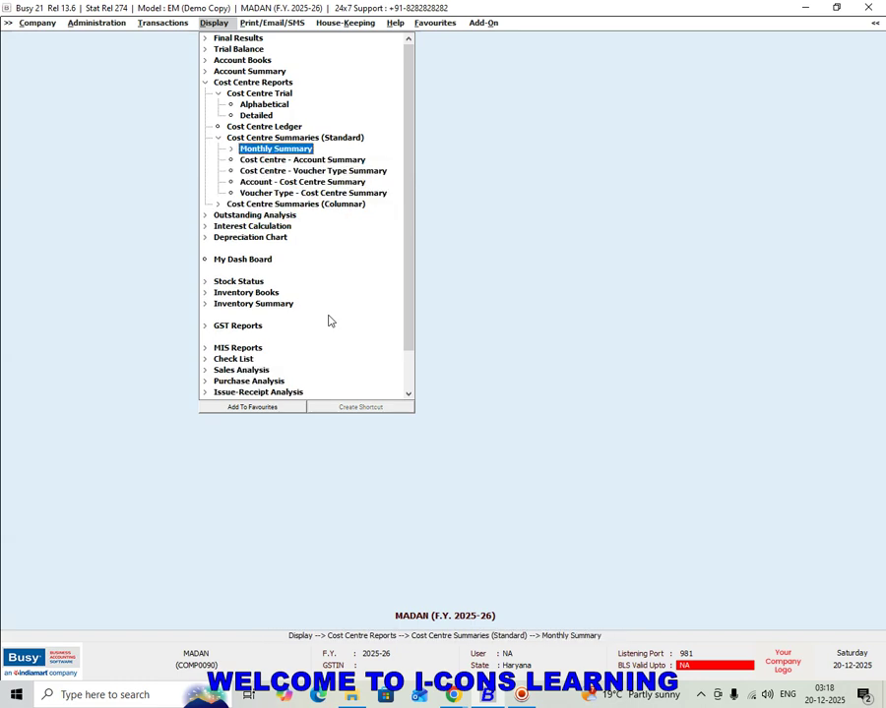
pyautogui.press('Left')
pyautogui.press('Left')
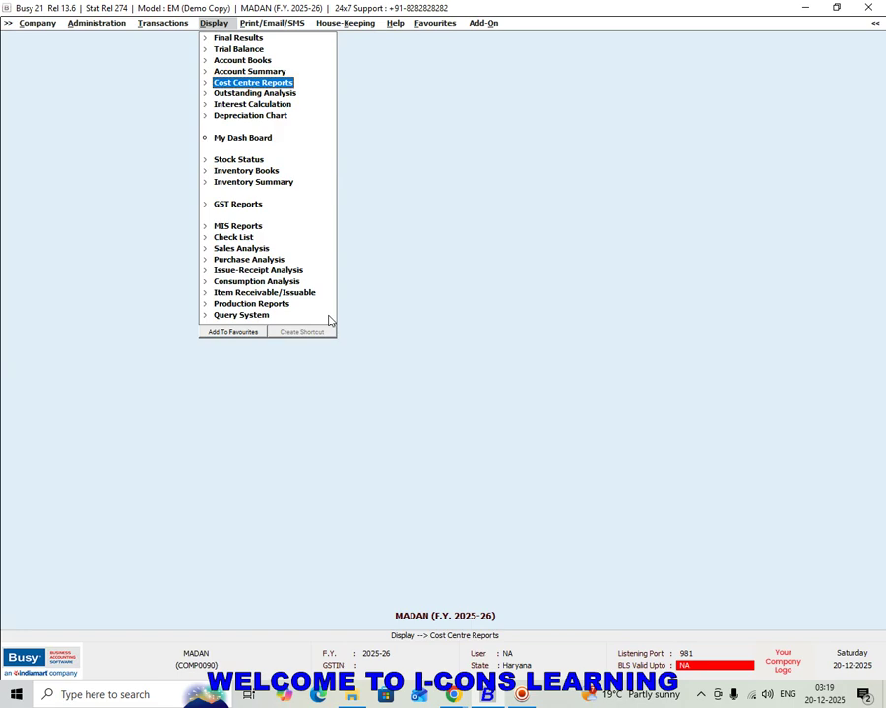
pyautogui.press('Escape')
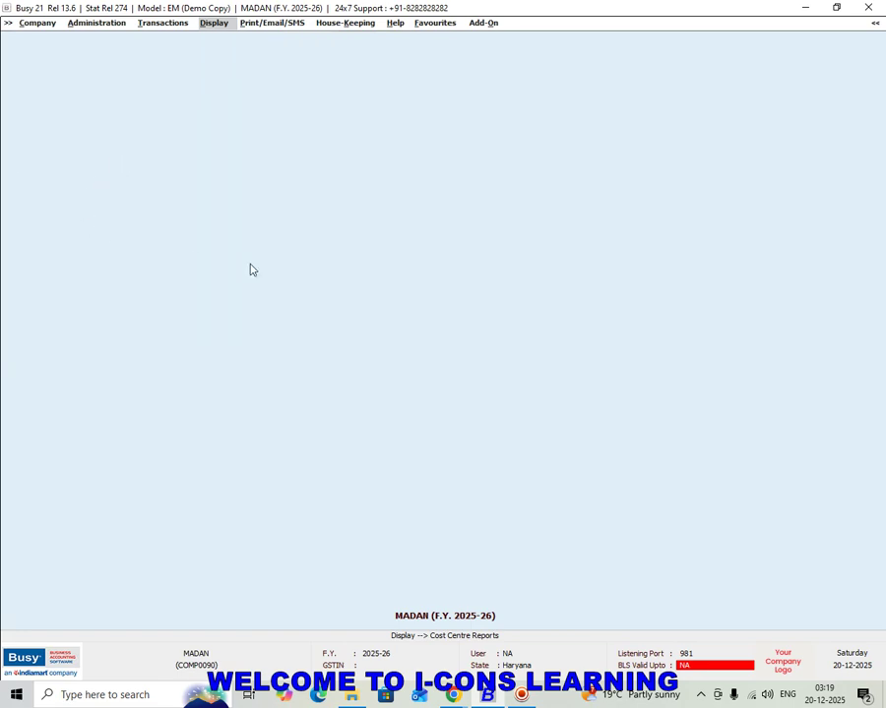